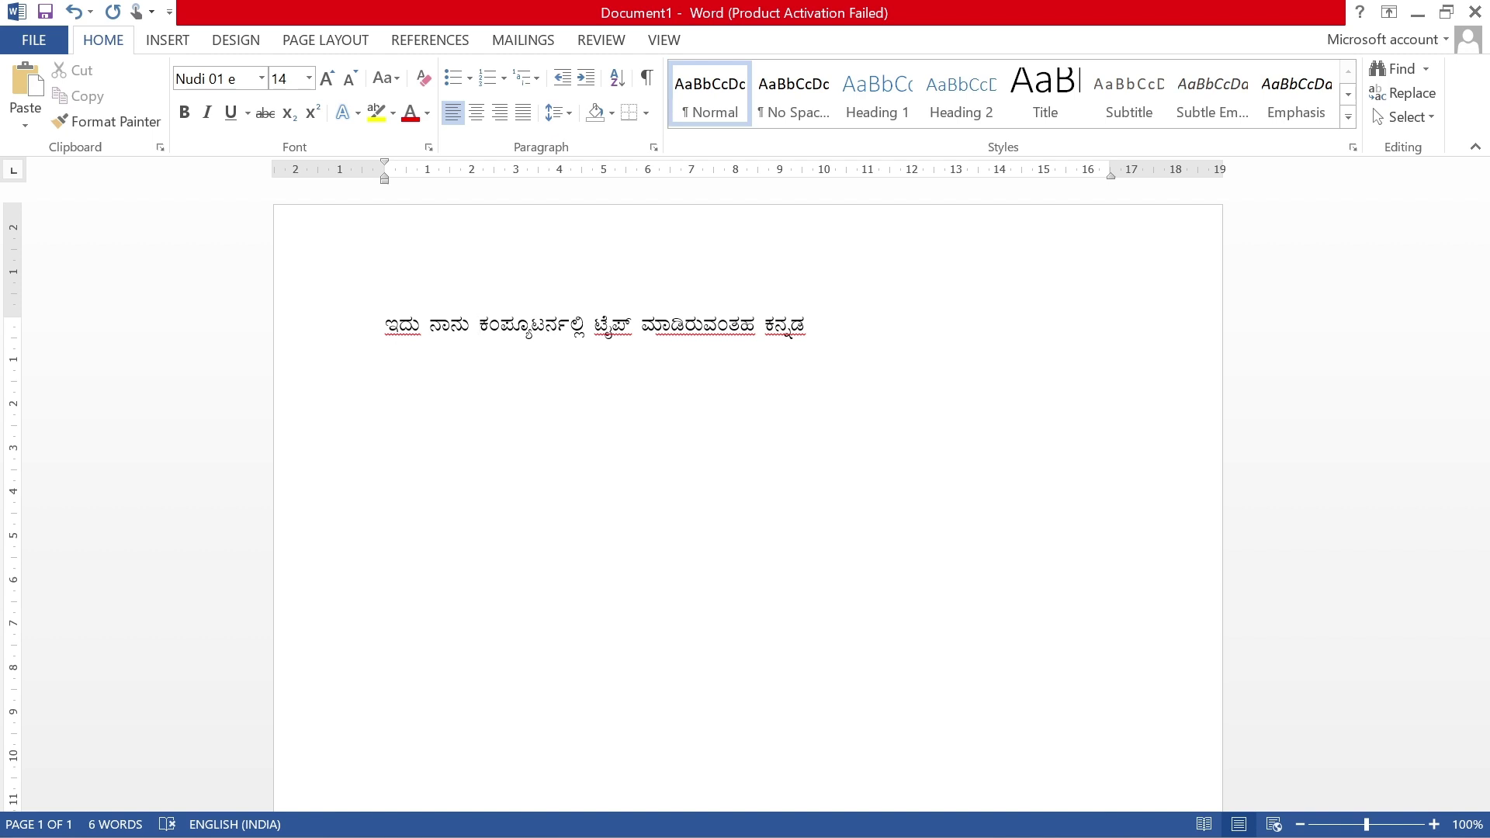
Step: Open WhatsApp and view the Kannada messages already sent in the open chat
key(super)
text(what)
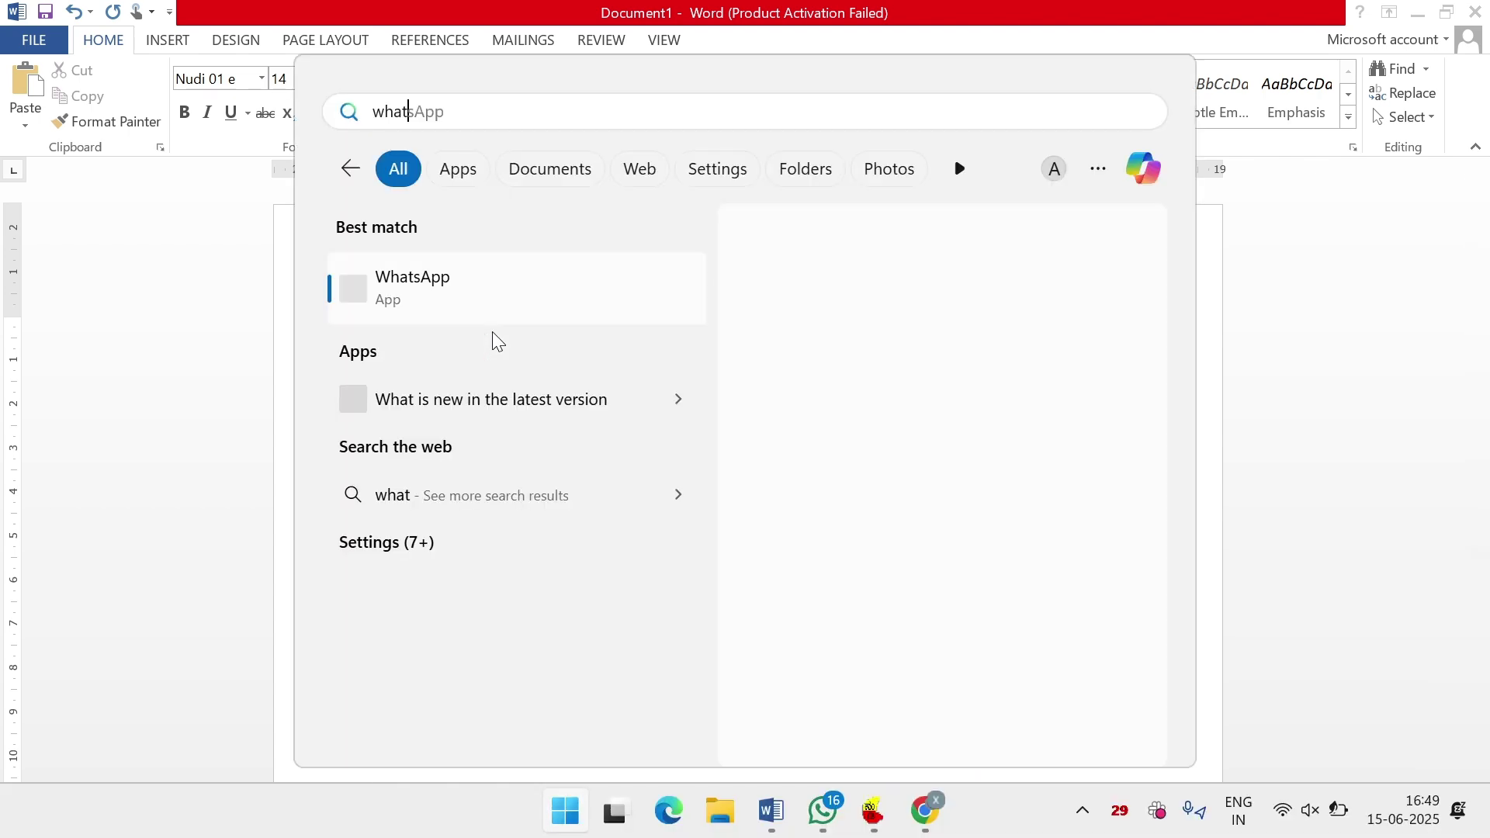
key(Return)
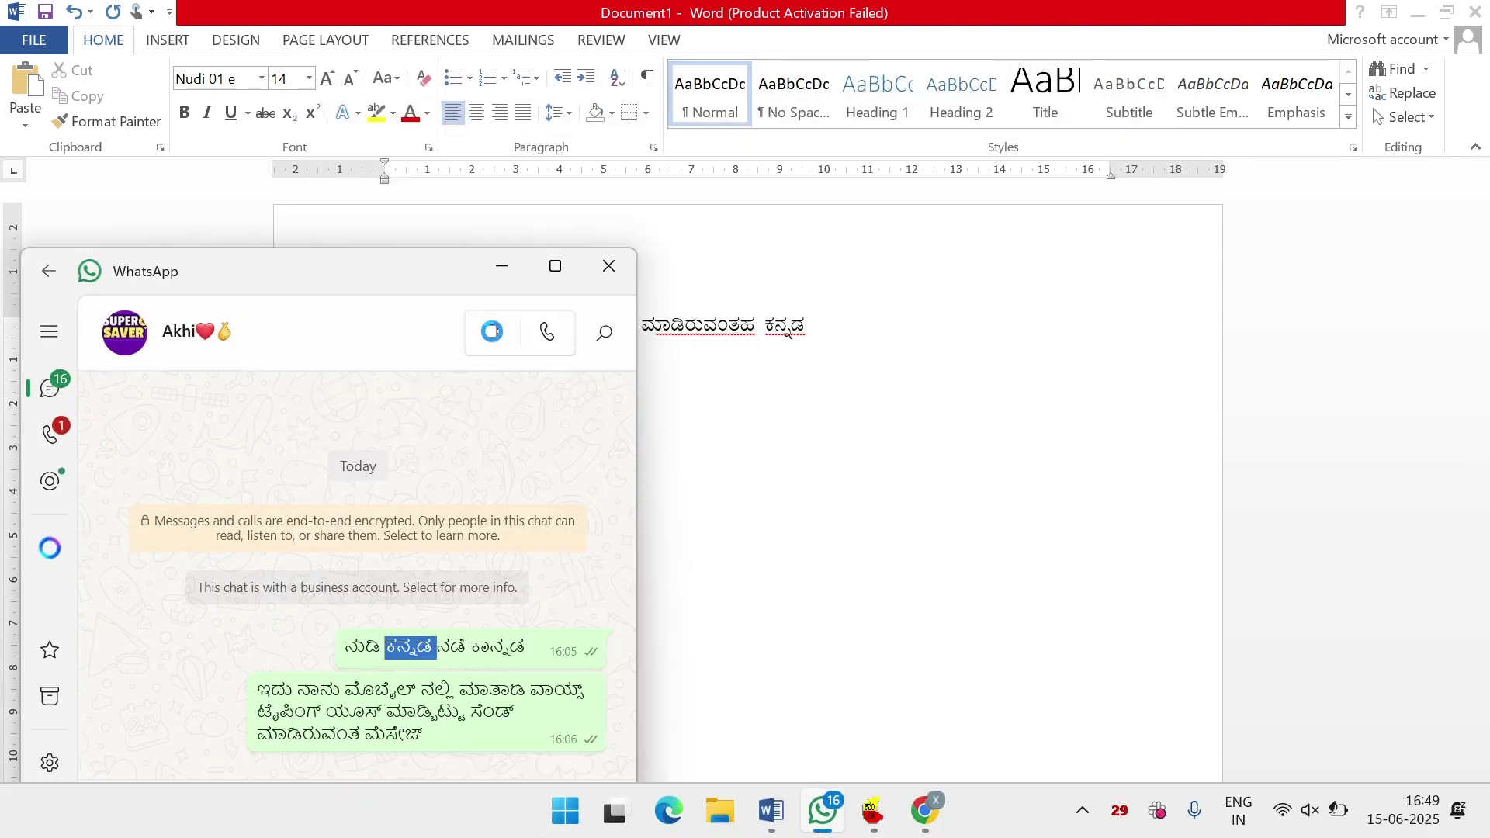
click(340, 683)
mouse_move(250, 701)
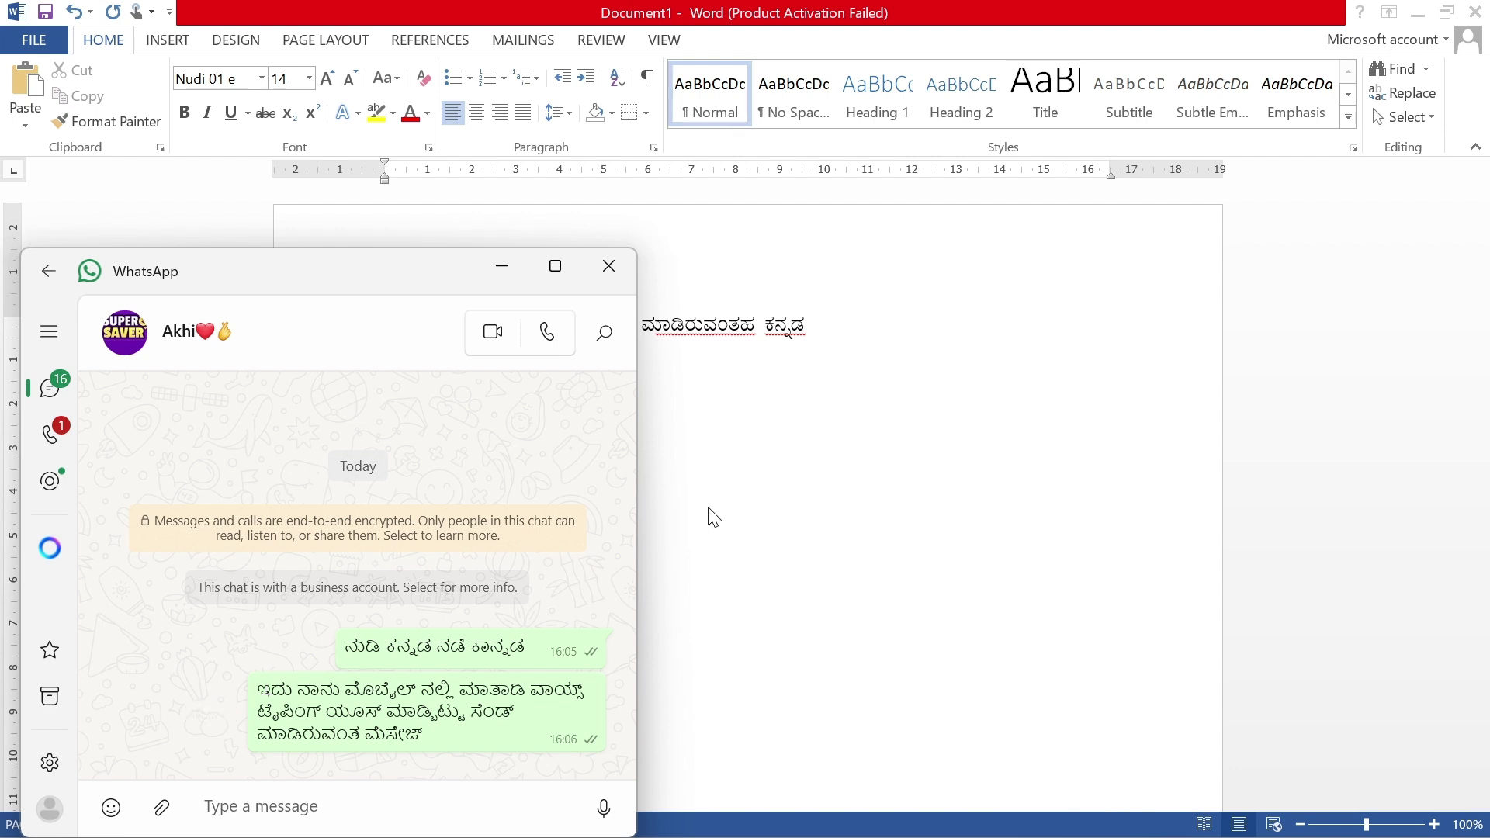
Step: Copy the whole Kannada sentence from the Word document and send it as a message in the open WhatsApp chat
click(927, 339)
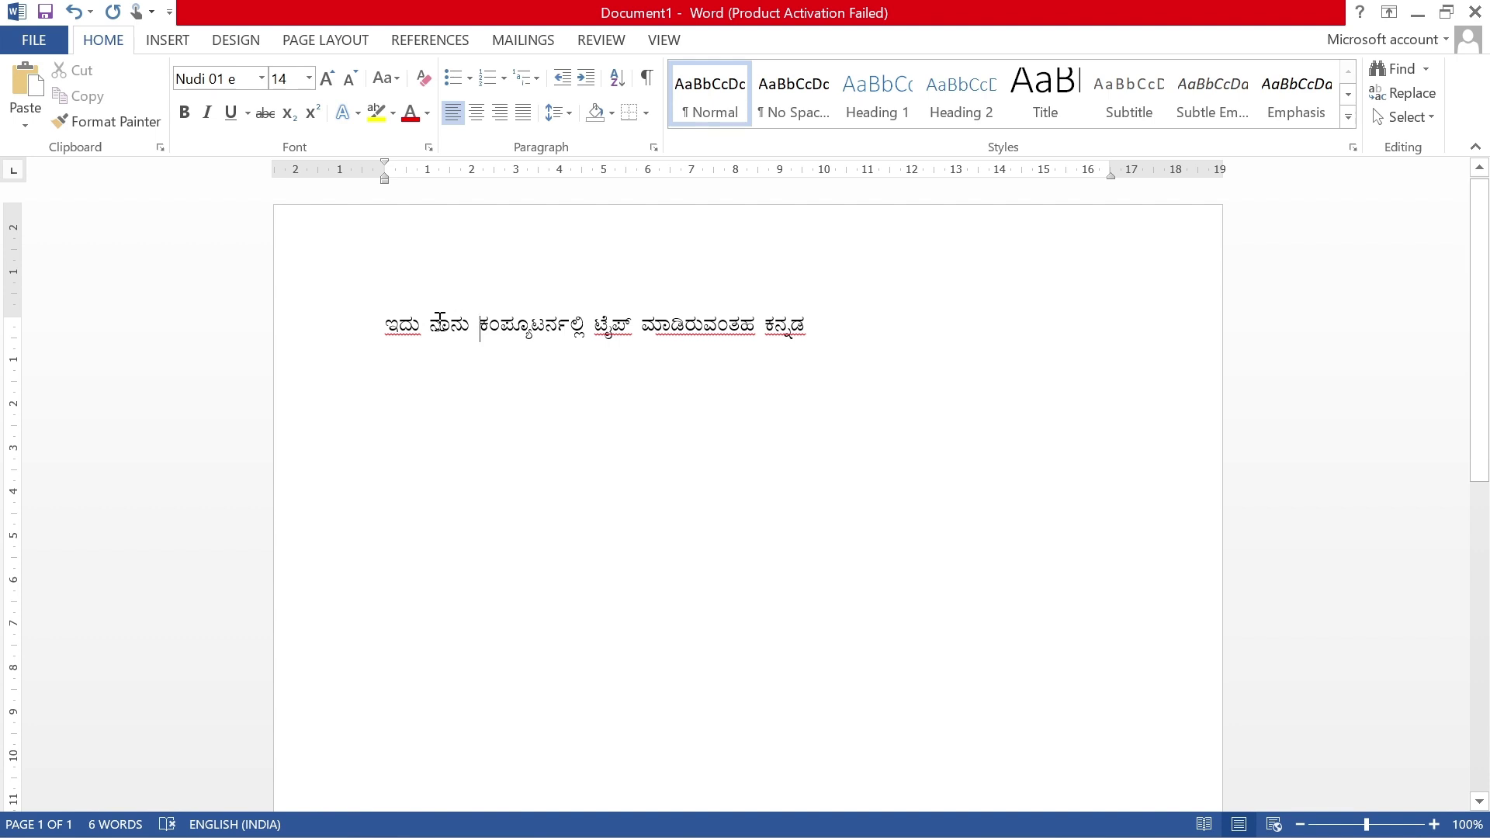
drag(379, 323, 832, 295)
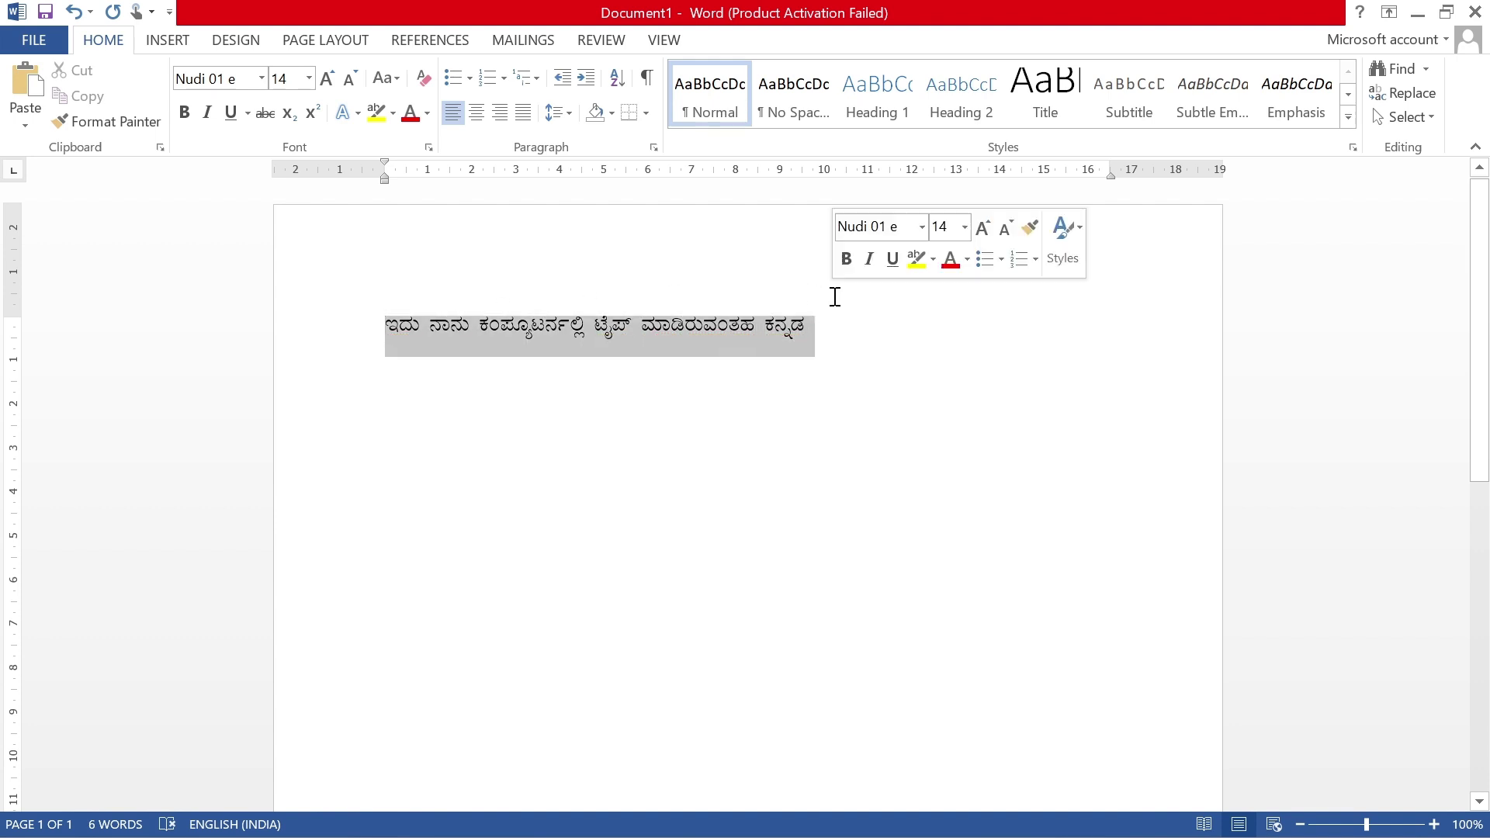
click(798, 312)
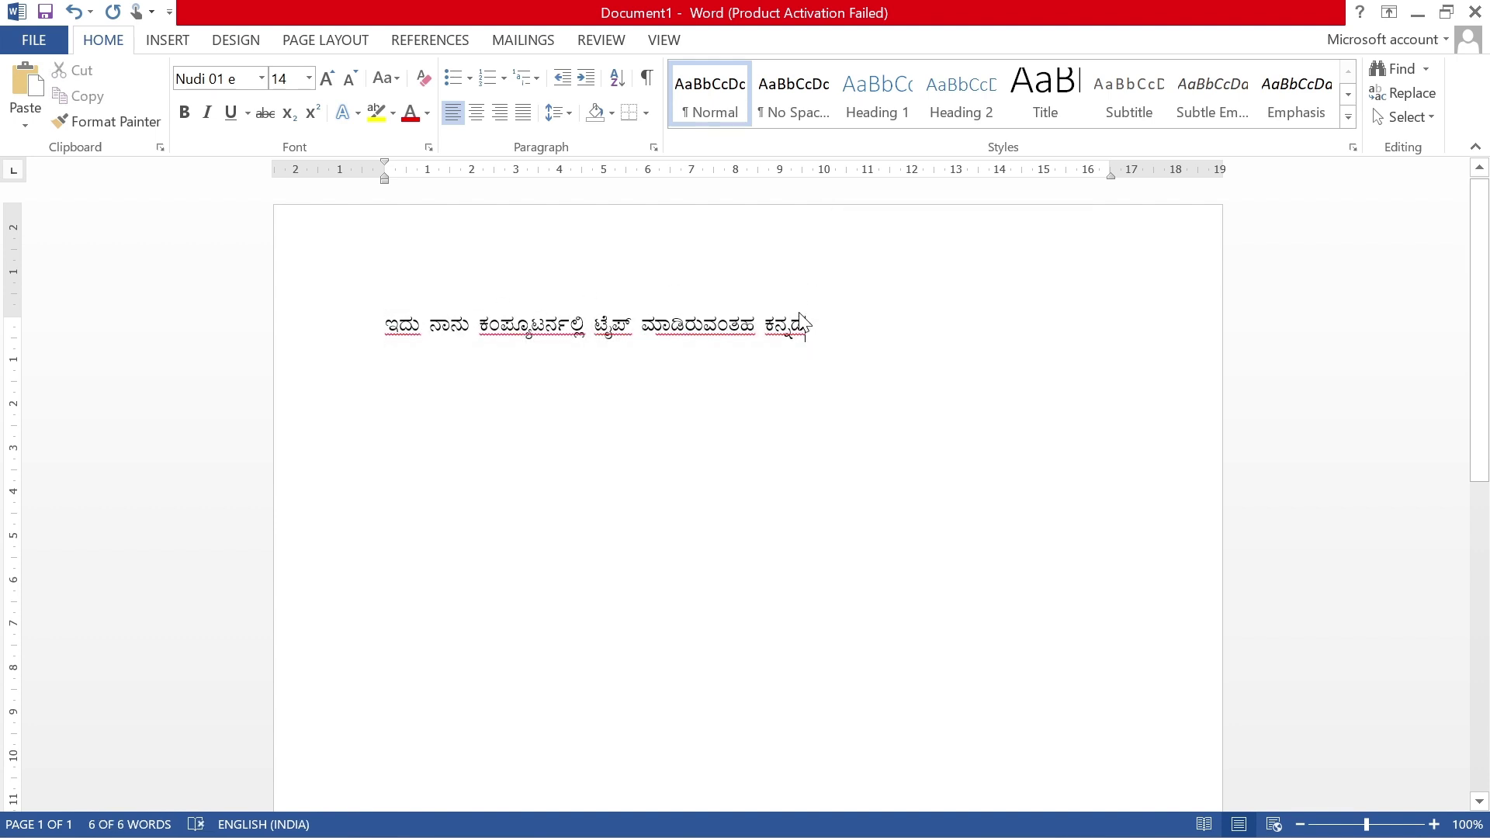
key(ctrl+a)
key(alt+Tab)
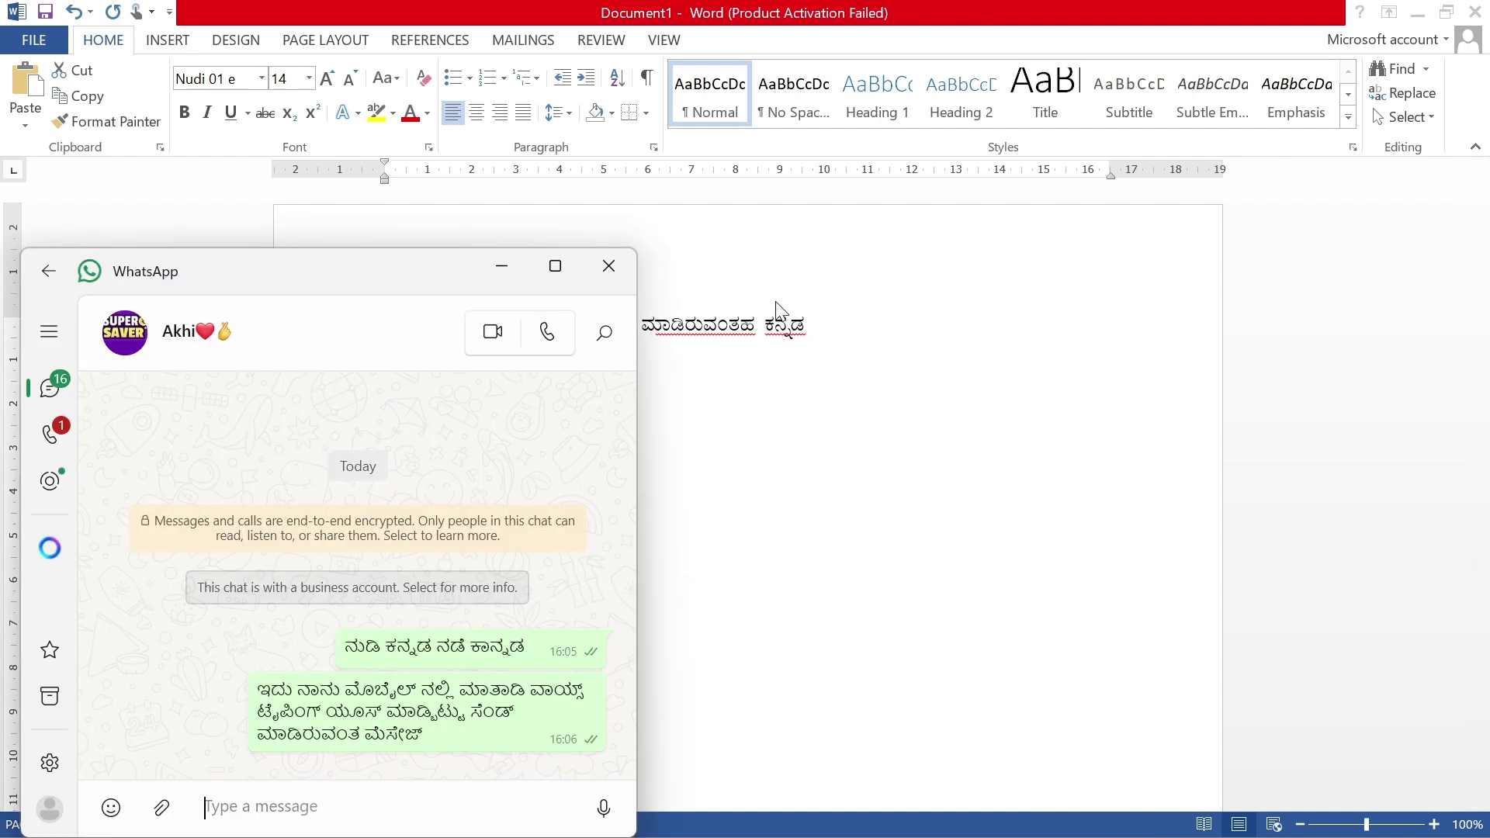
key(alt+Tab)
scroll(801, 339, down, 3)
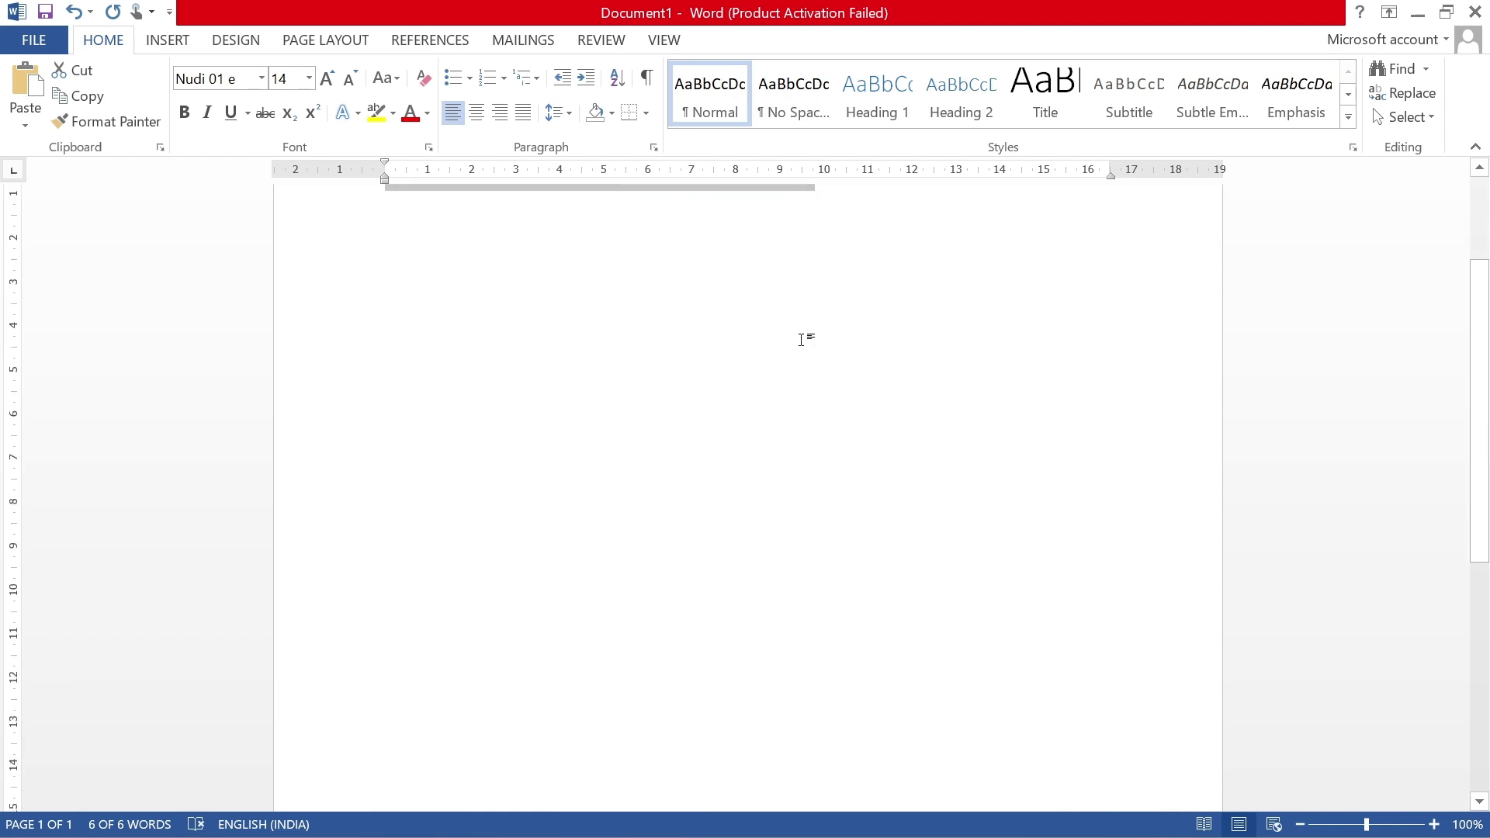
key(alt+Tab)
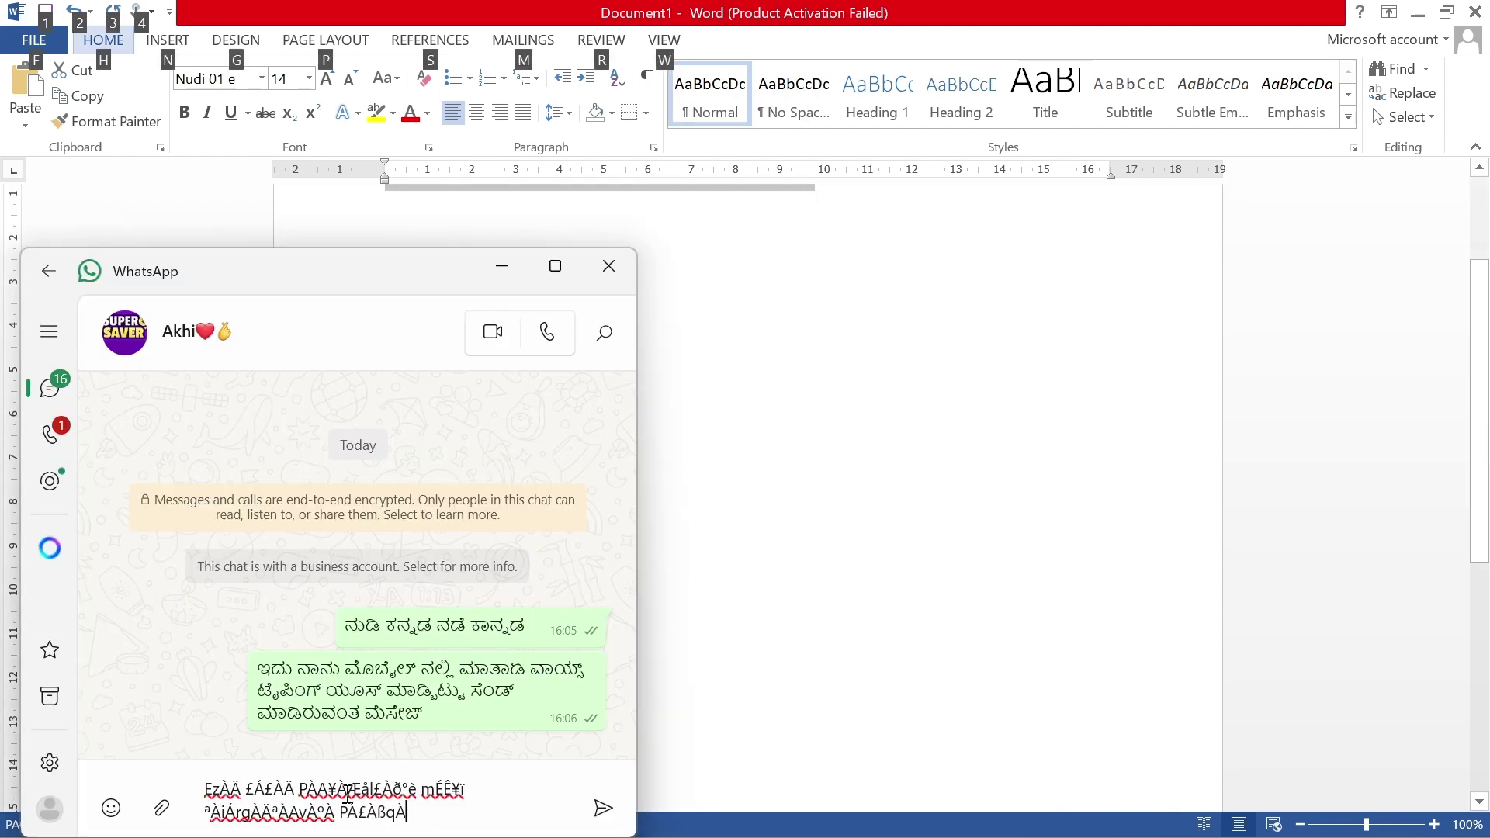
click(604, 808)
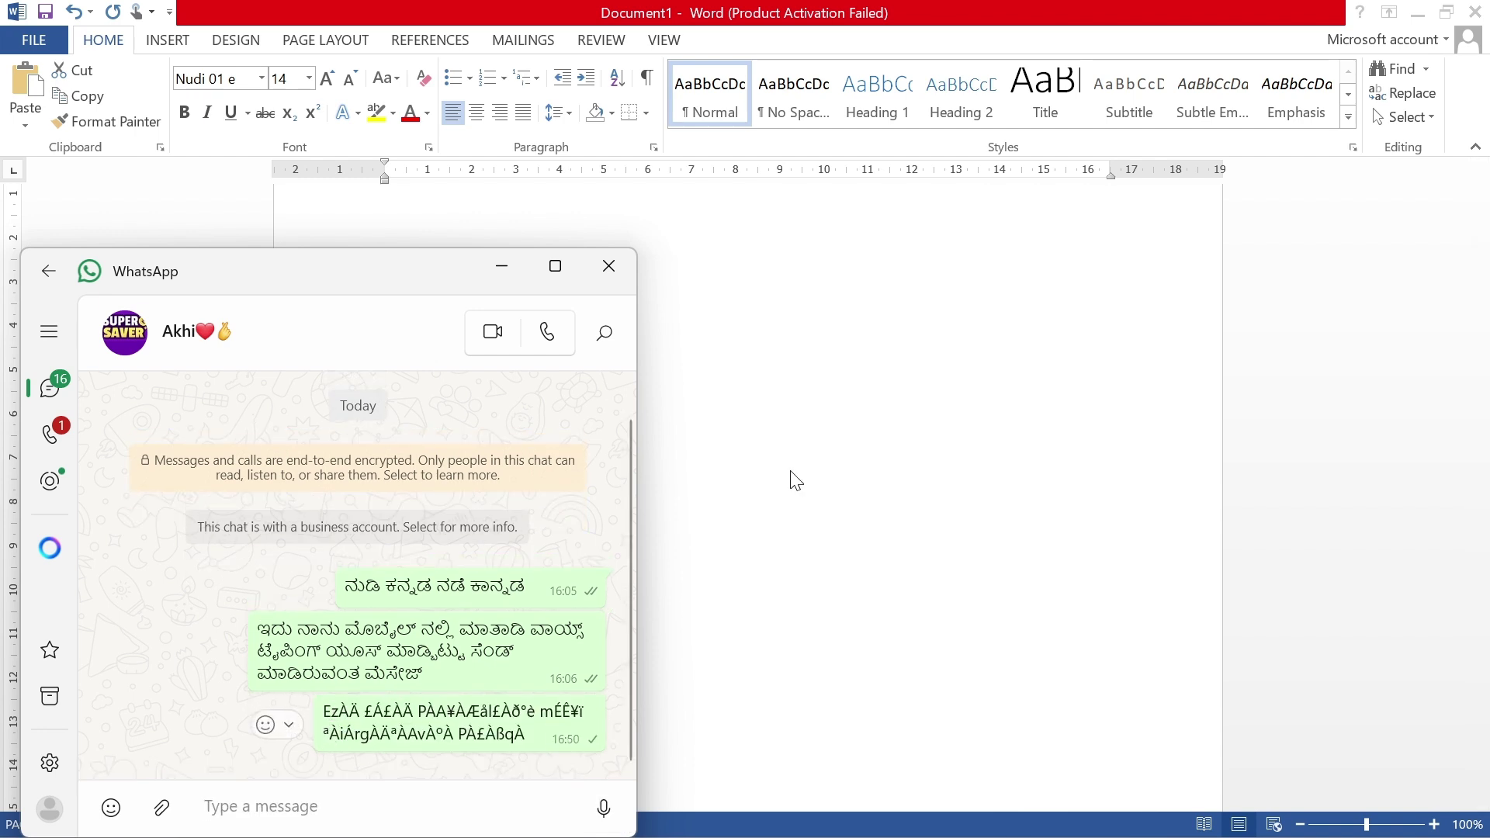
Step: Compare the message sent in WhatsApp with the original Kannada sentence in the Word document
key(alt+Tab)
scroll(882, 356, up, 3)
click(470, 340)
key(alt+Tab)
drag(323, 708, 564, 751)
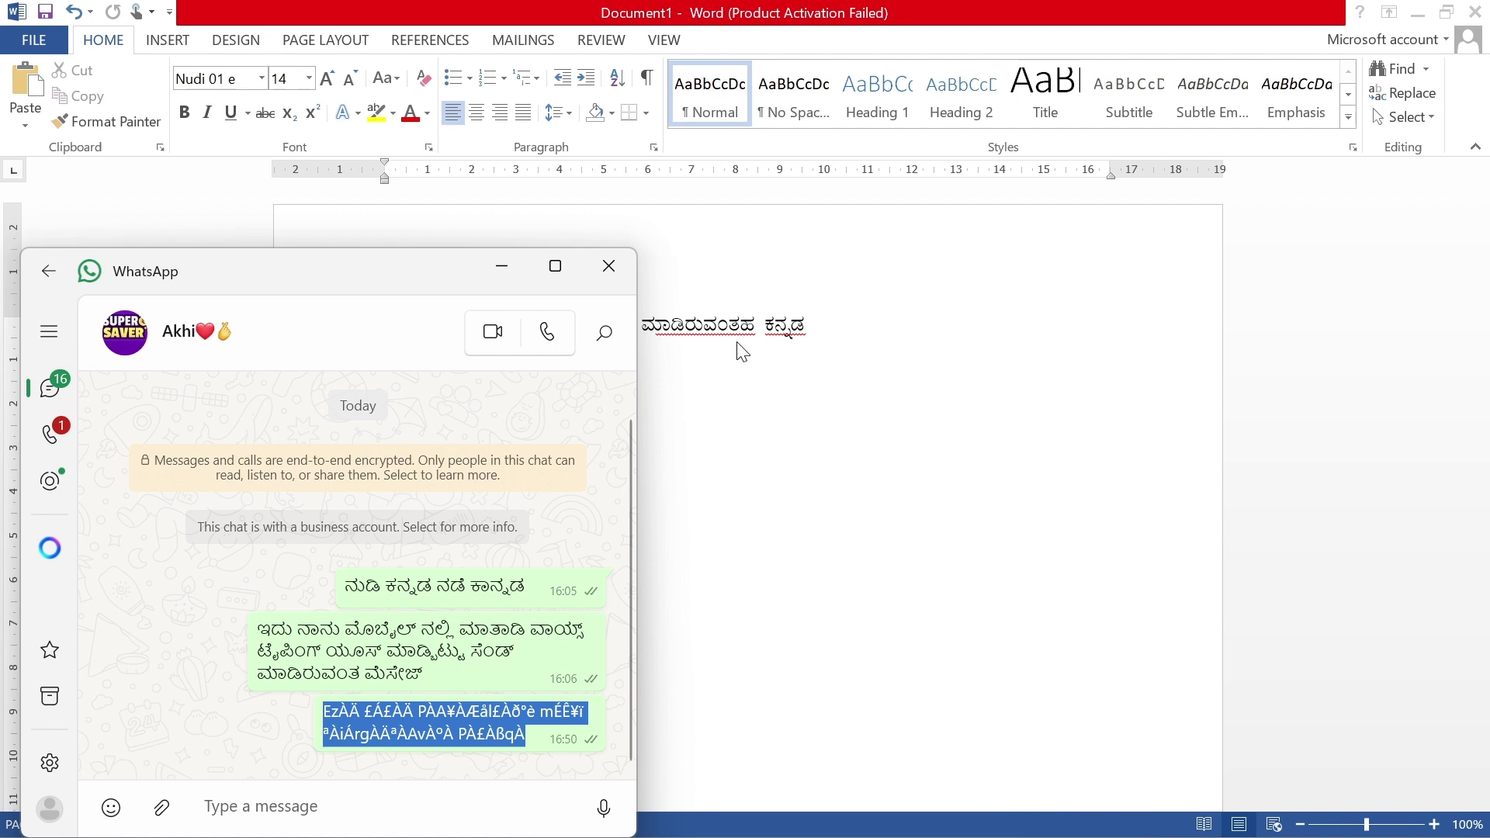
click(776, 344)
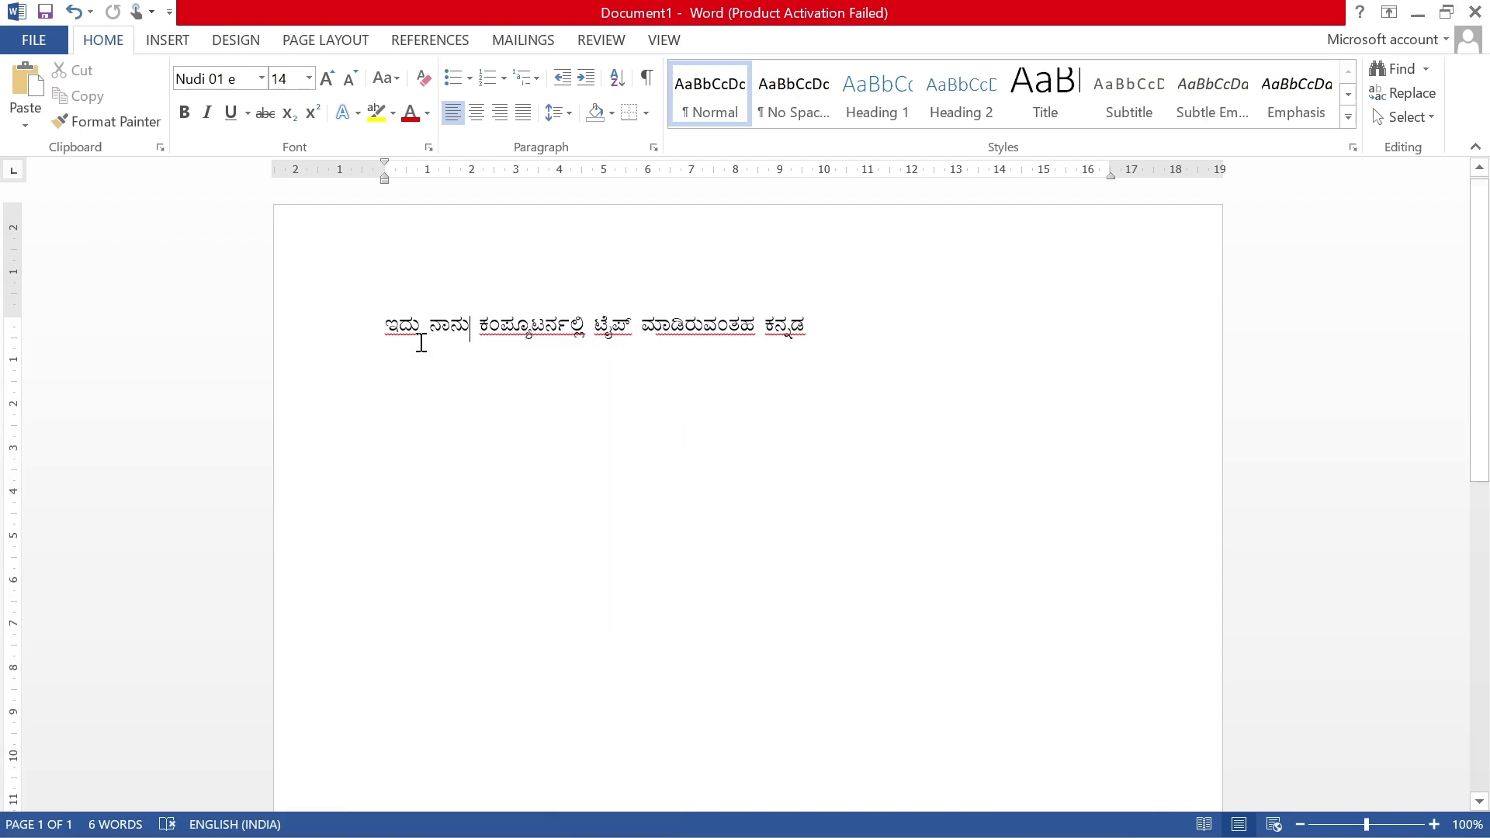
drag(393, 315, 828, 319)
key(alt+Tab)
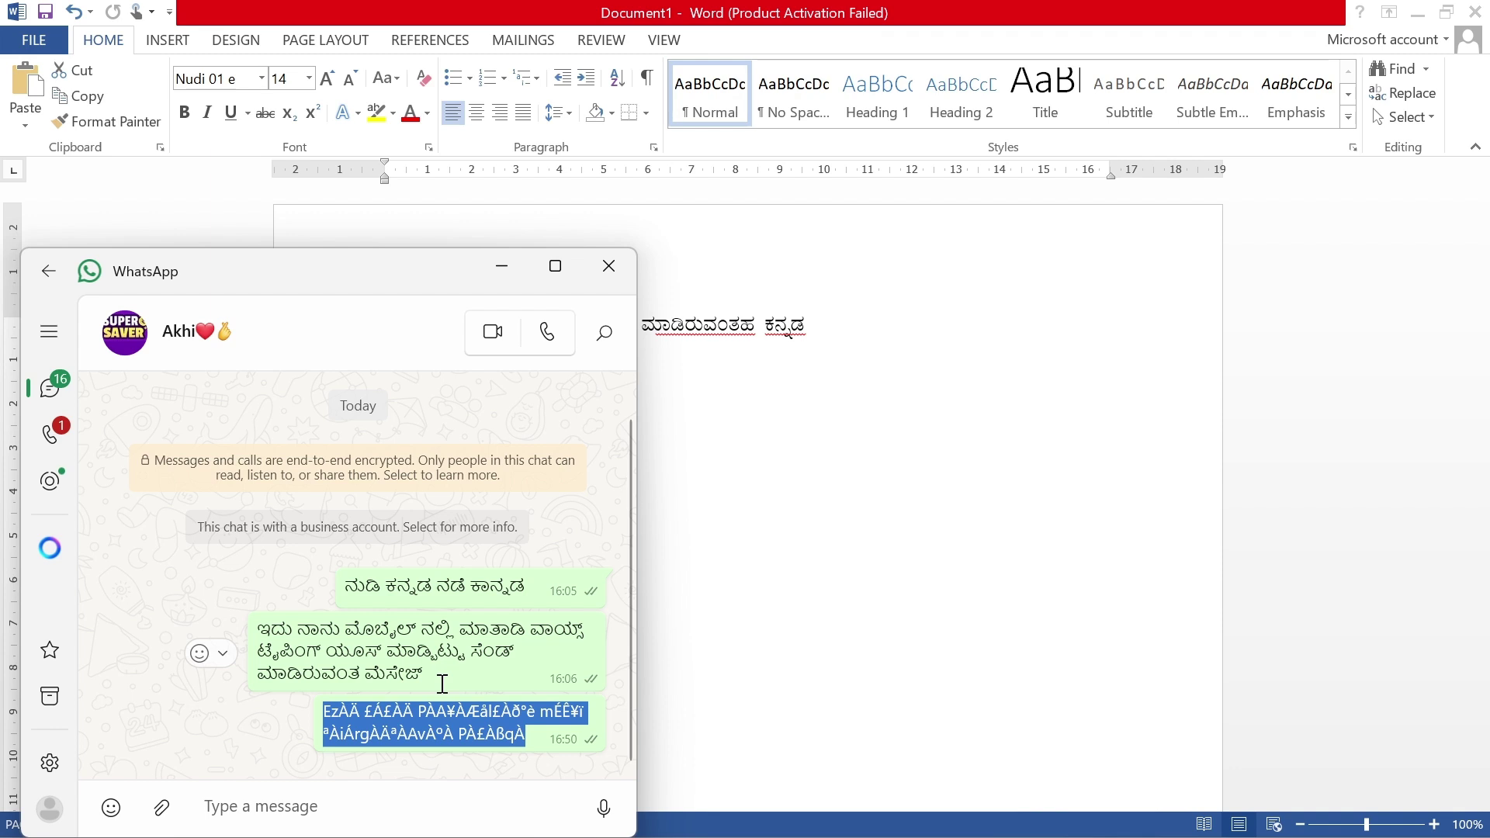
key(alt+Tab)
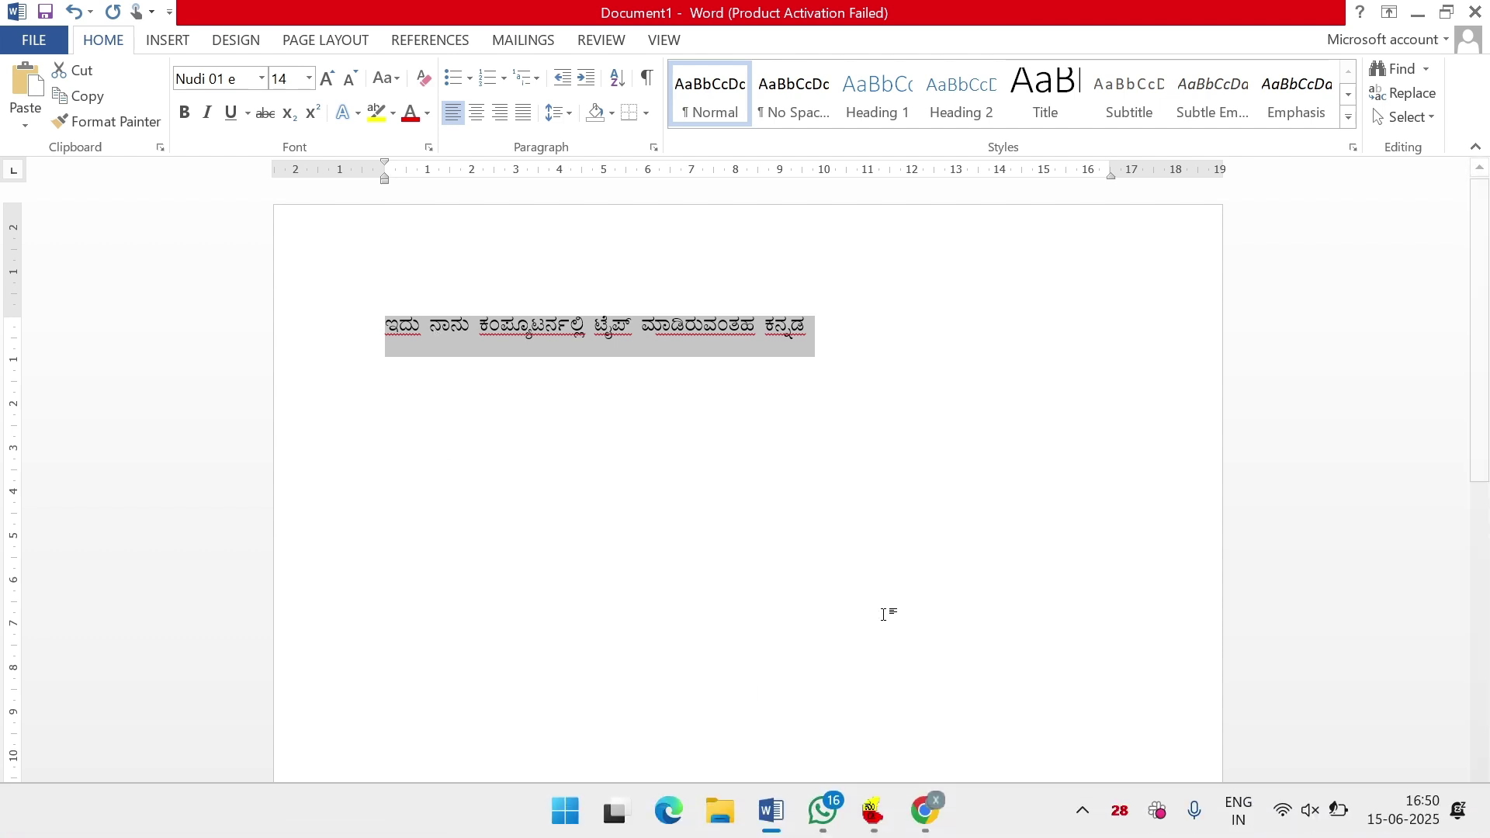
Step: Switch to Chrome and open the KaGaPa ASCII/Unicode conversion page, kagapa.in/downloads/conversion/index.html, in a new tab
click(922, 813)
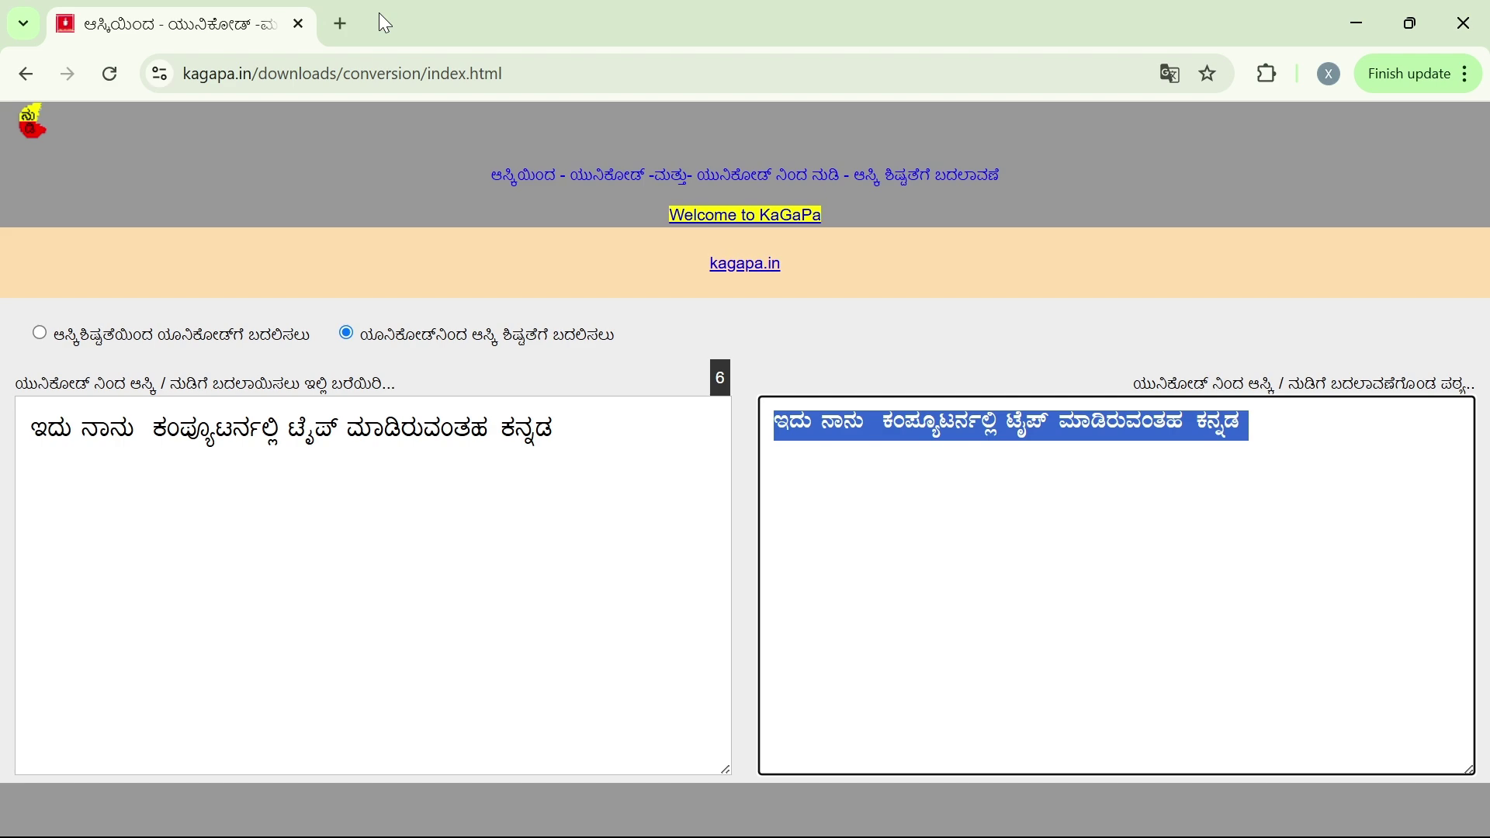
click(341, 31)
text(kaga)
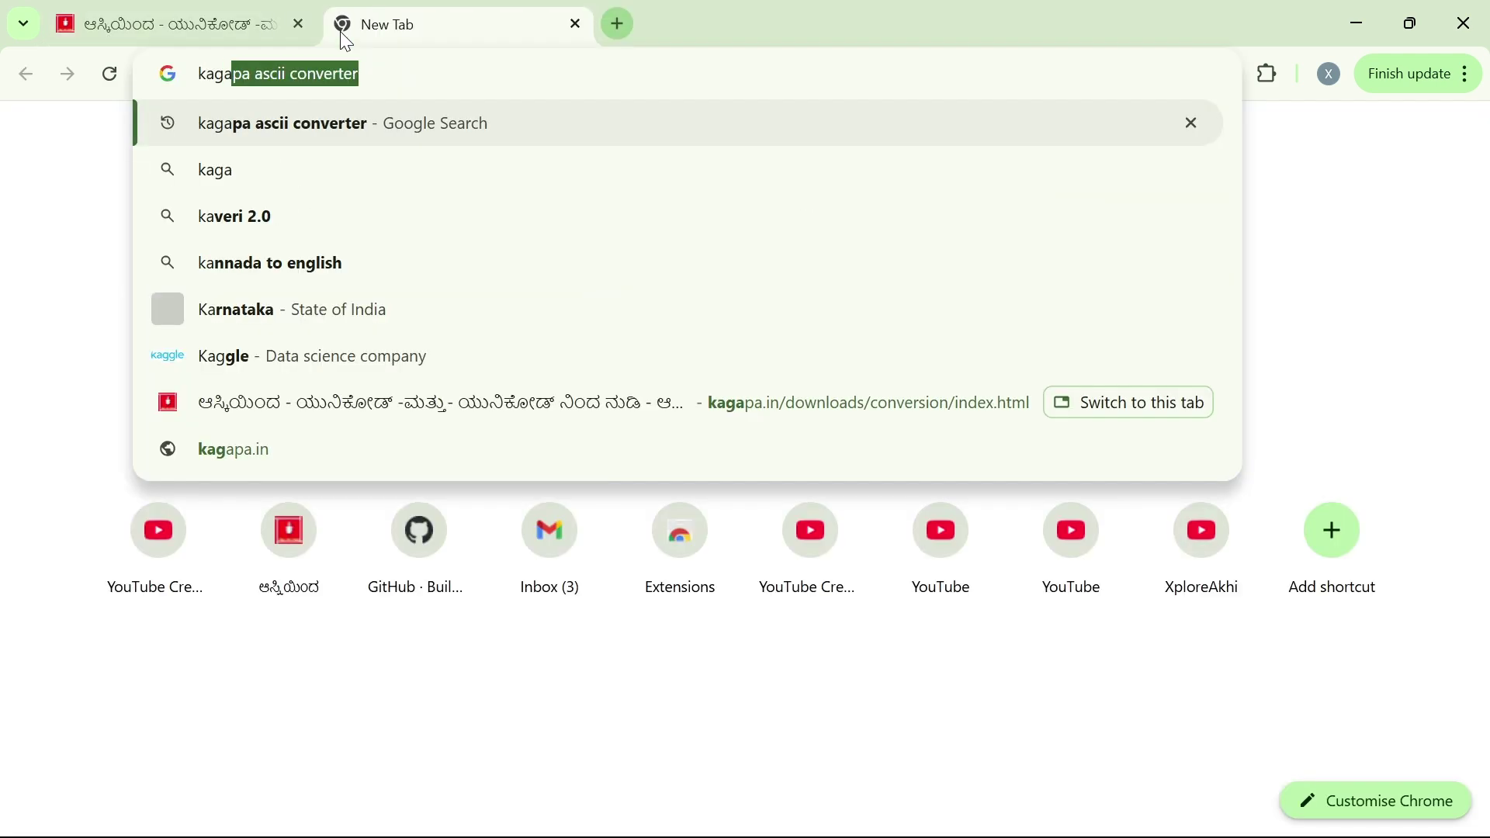
text(pa un)
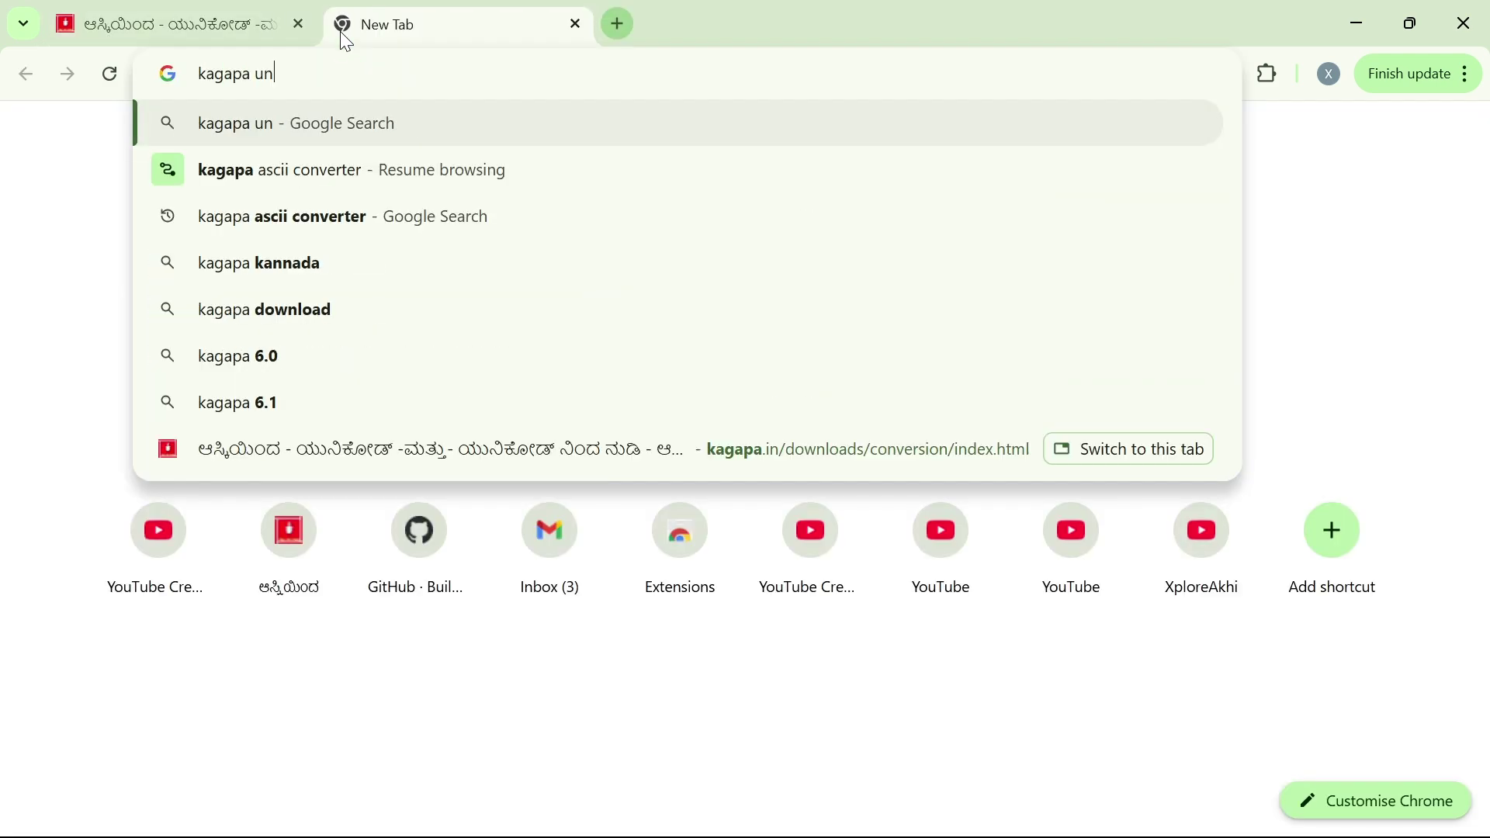
key(Down)
key(Down)
key(Down)
key(Return)
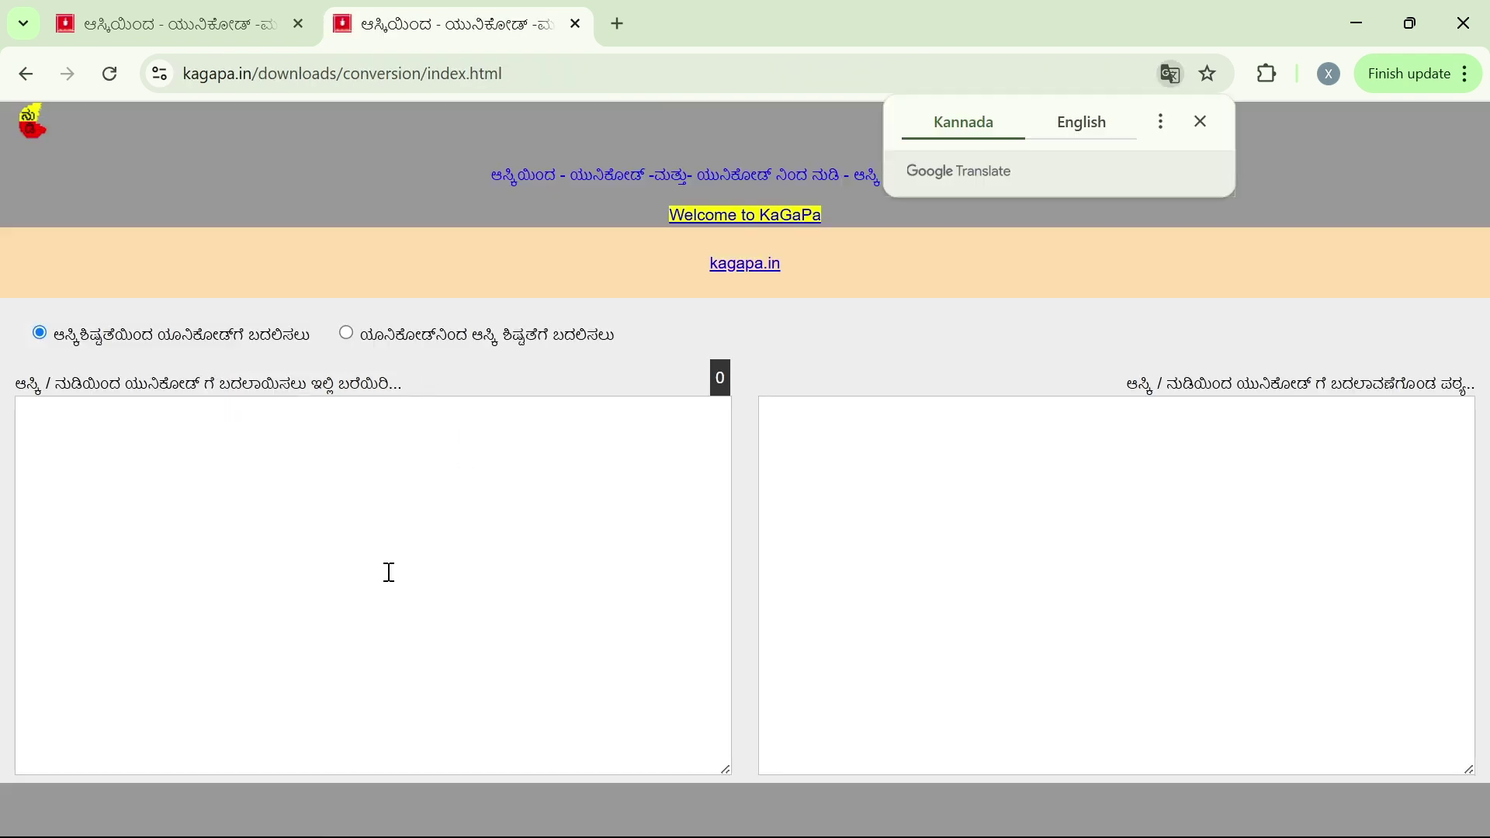
Step: Copy the Kannada sentence from Word and paste it into the ASCII-to-Unicode converter's input box in Chrome
click(393, 536)
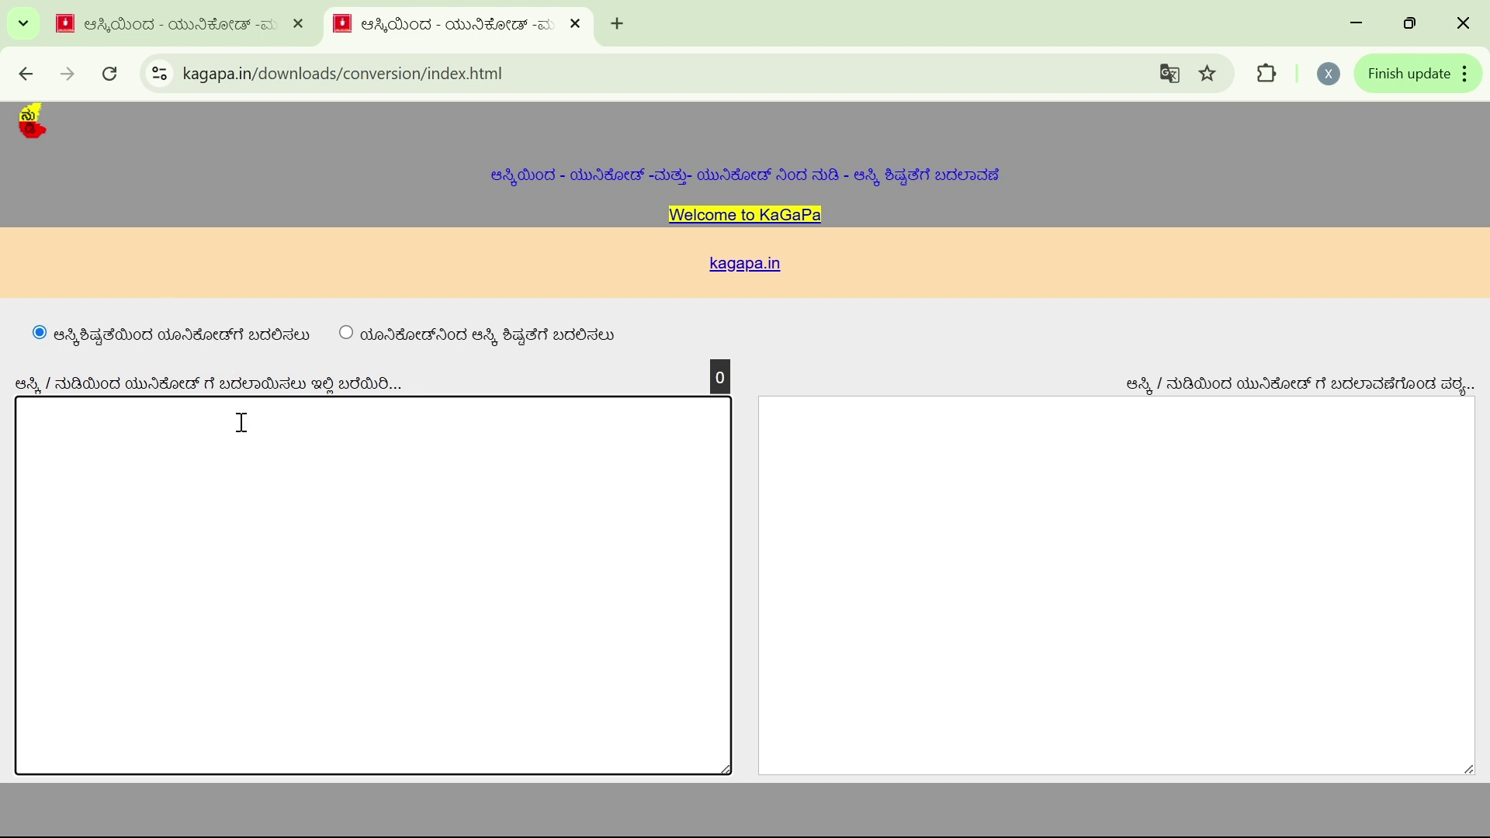
key(alt+Tab)
key(ctrl+a)
key(ctrl+c)
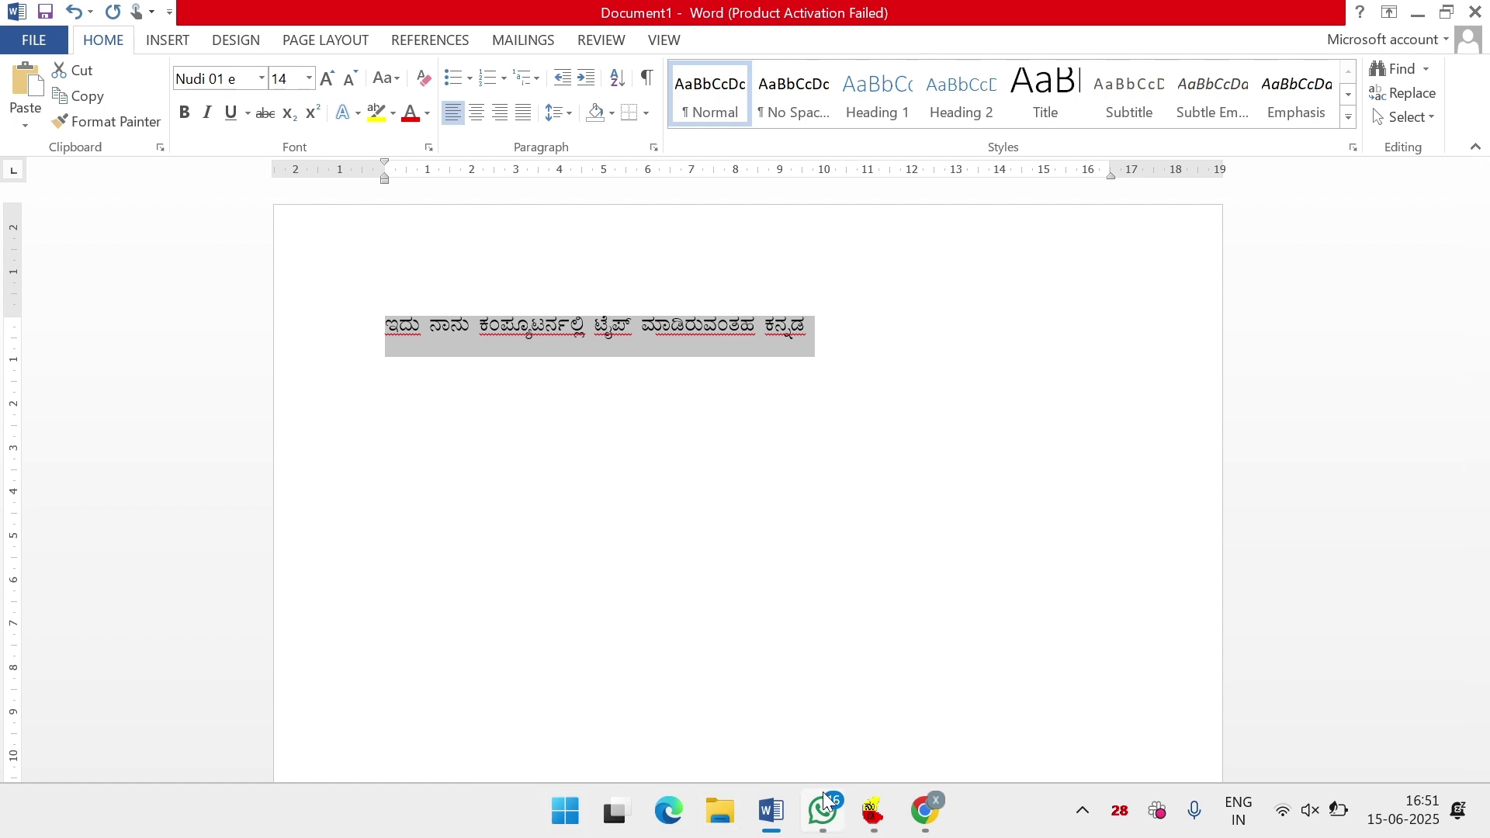
click(823, 795)
key(alt+Tab)
click(627, 360)
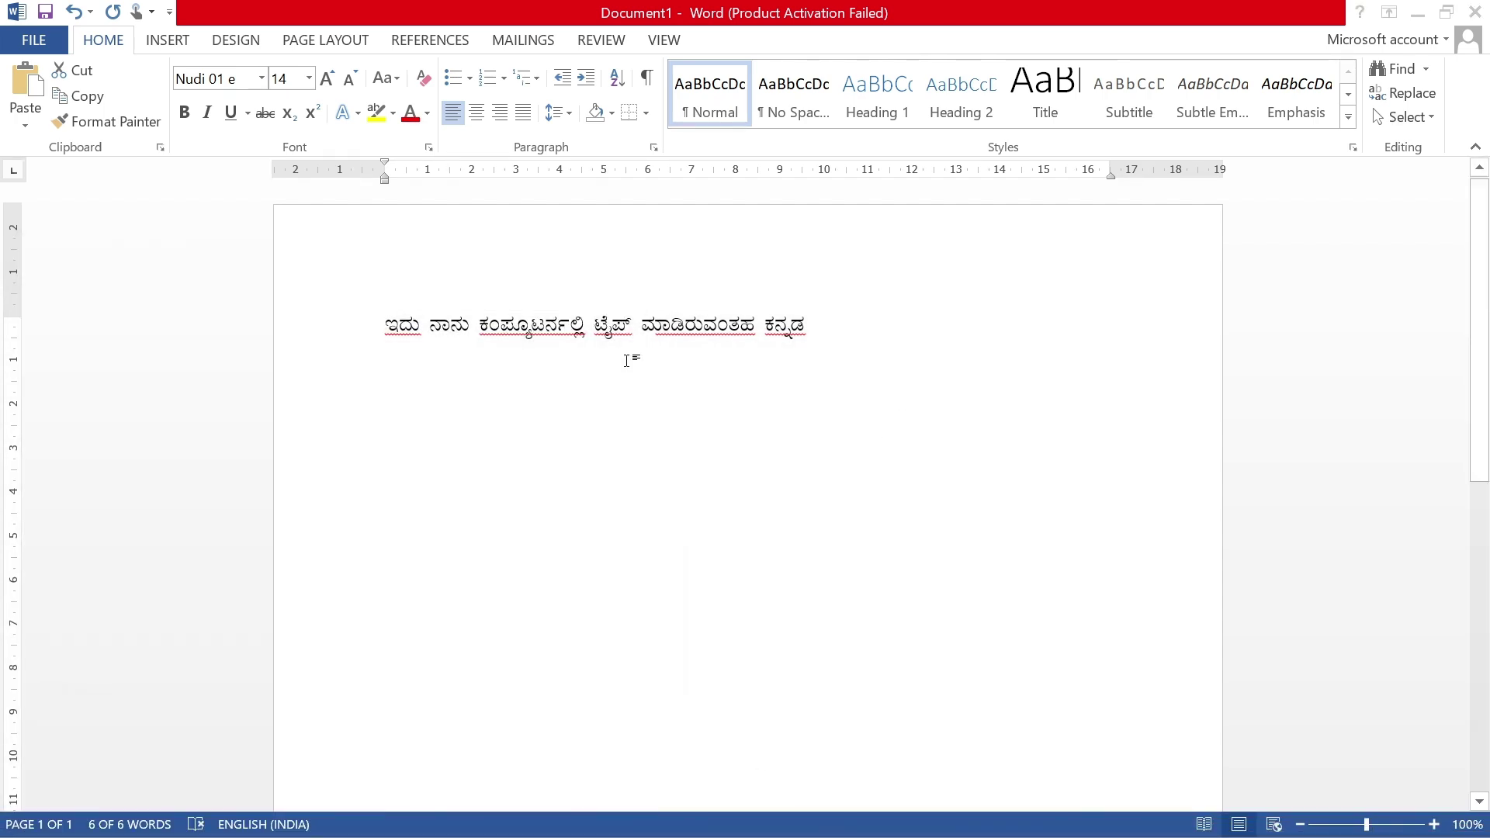
key(alt+Tab)
key(alt+Tab)
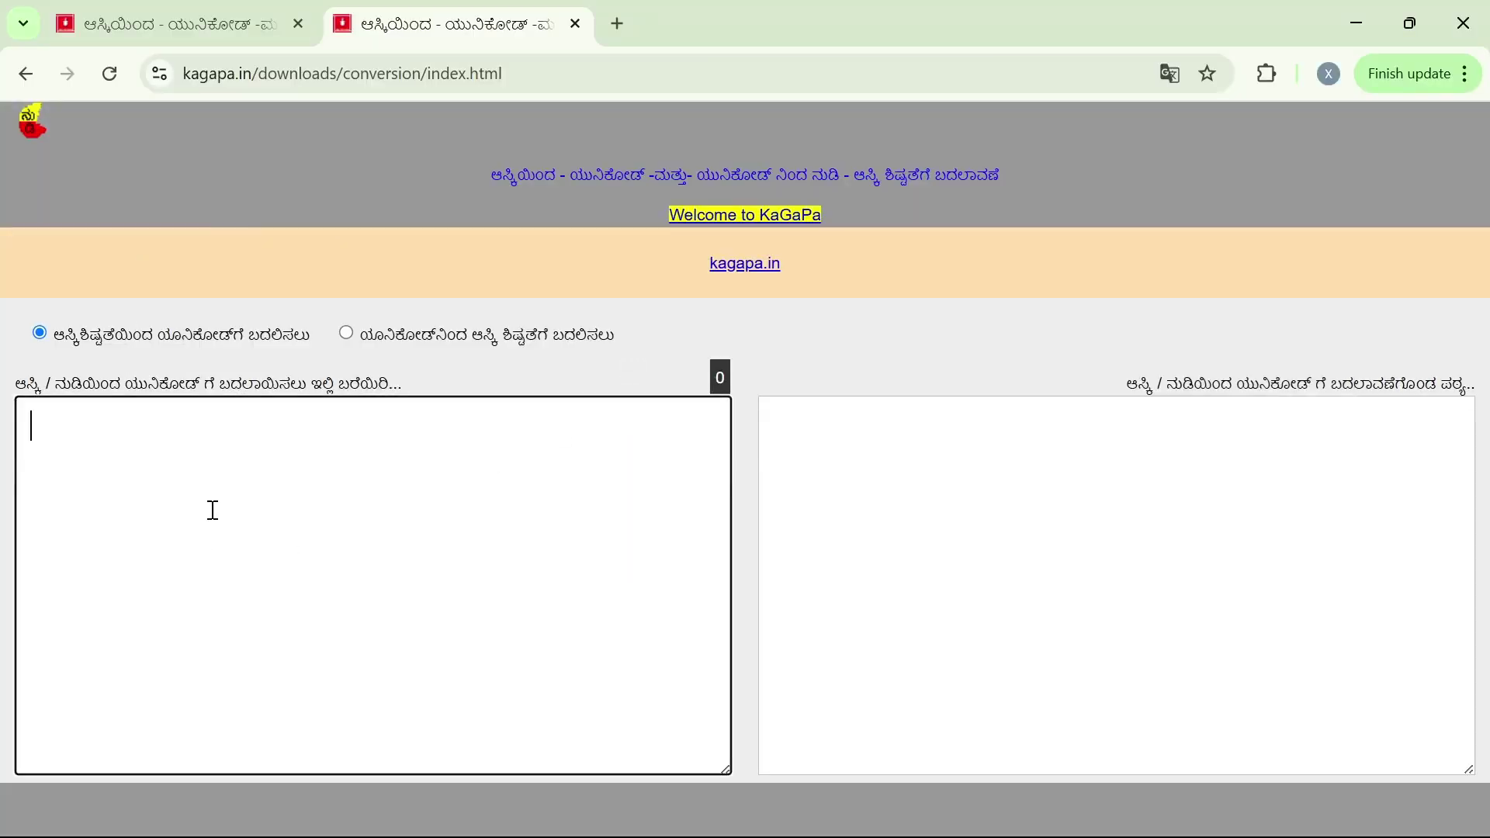
key(ctrl+v)
drag(1013, 431, 889, 433)
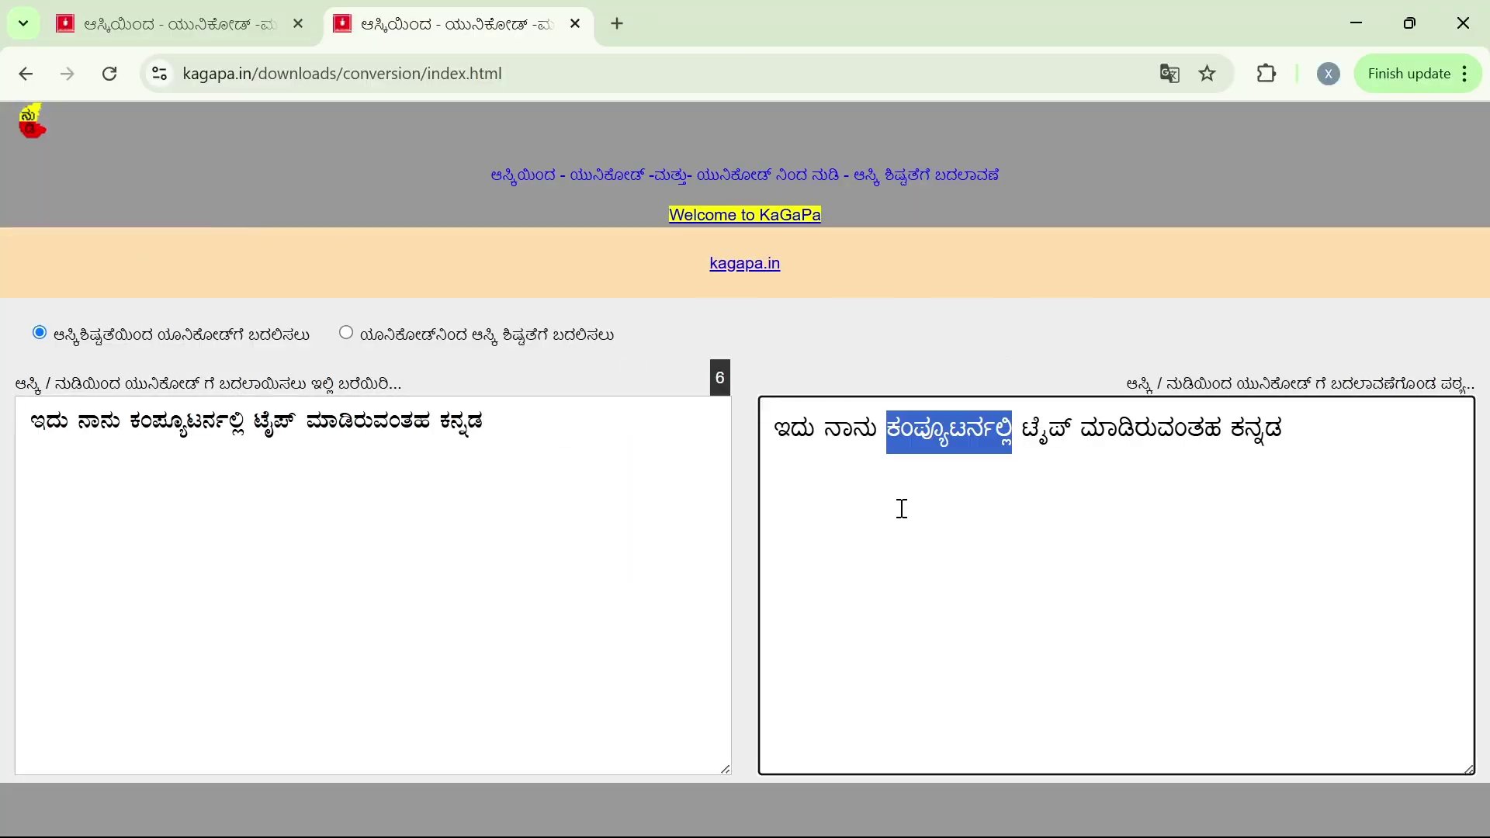
click(1151, 461)
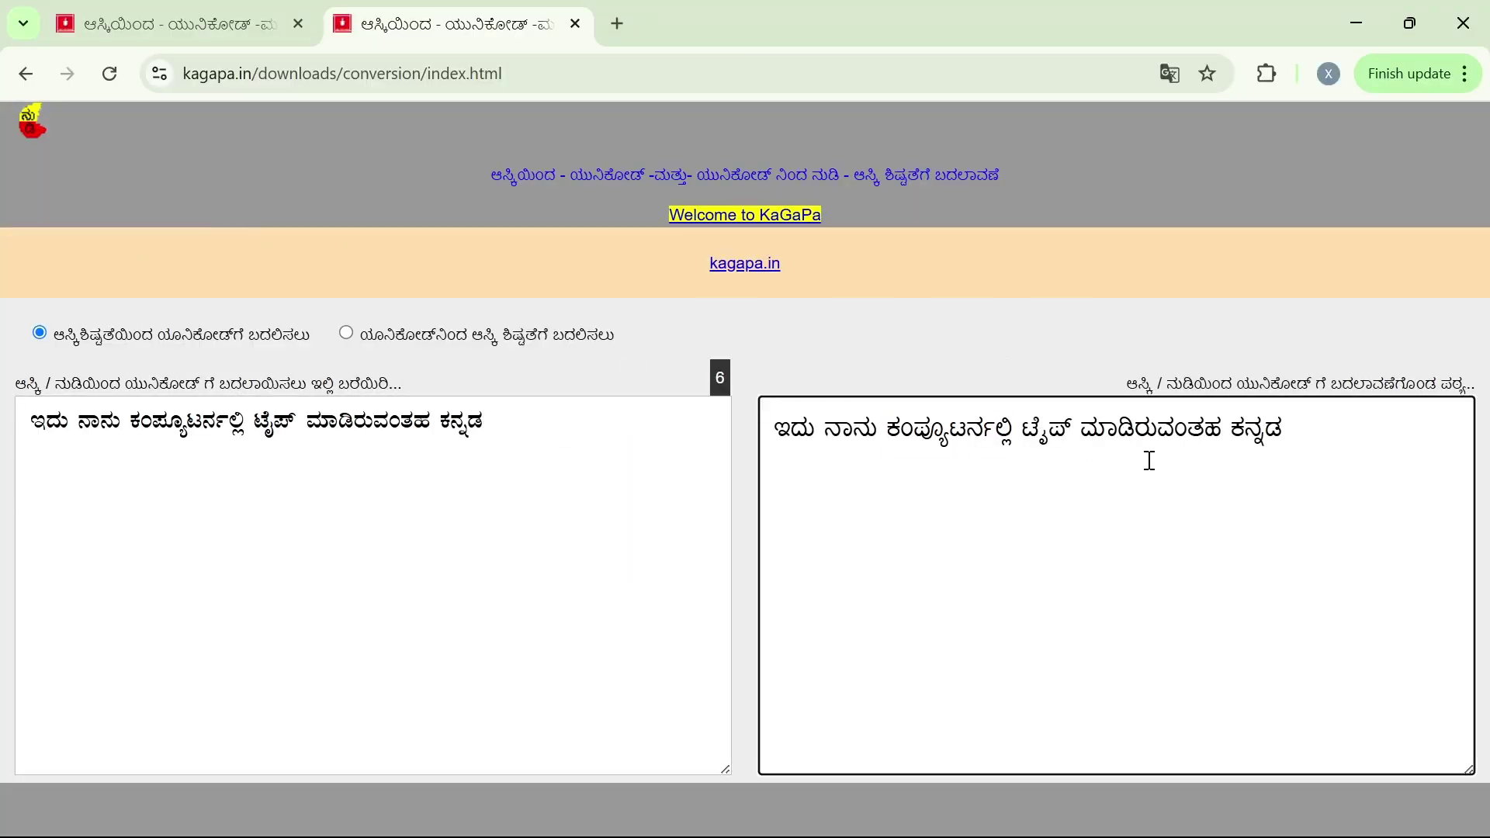
Step: Copy the converted Unicode sentence and send it as a message in the WhatsApp chat
triple_click(1330, 429)
key(ctrl+c)
key(alt+Tab)
key(alt+Tab)
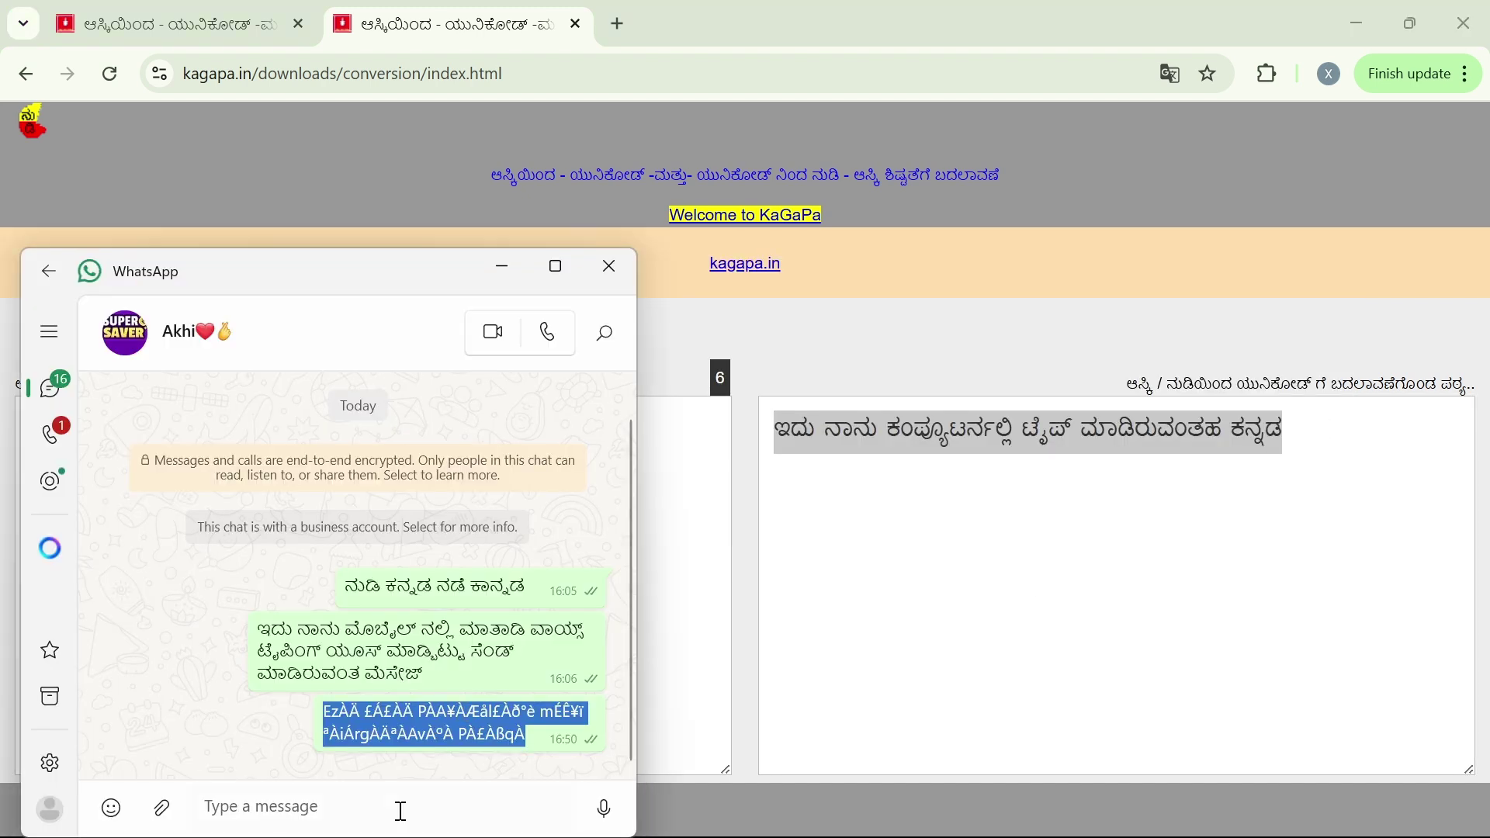
click(401, 812)
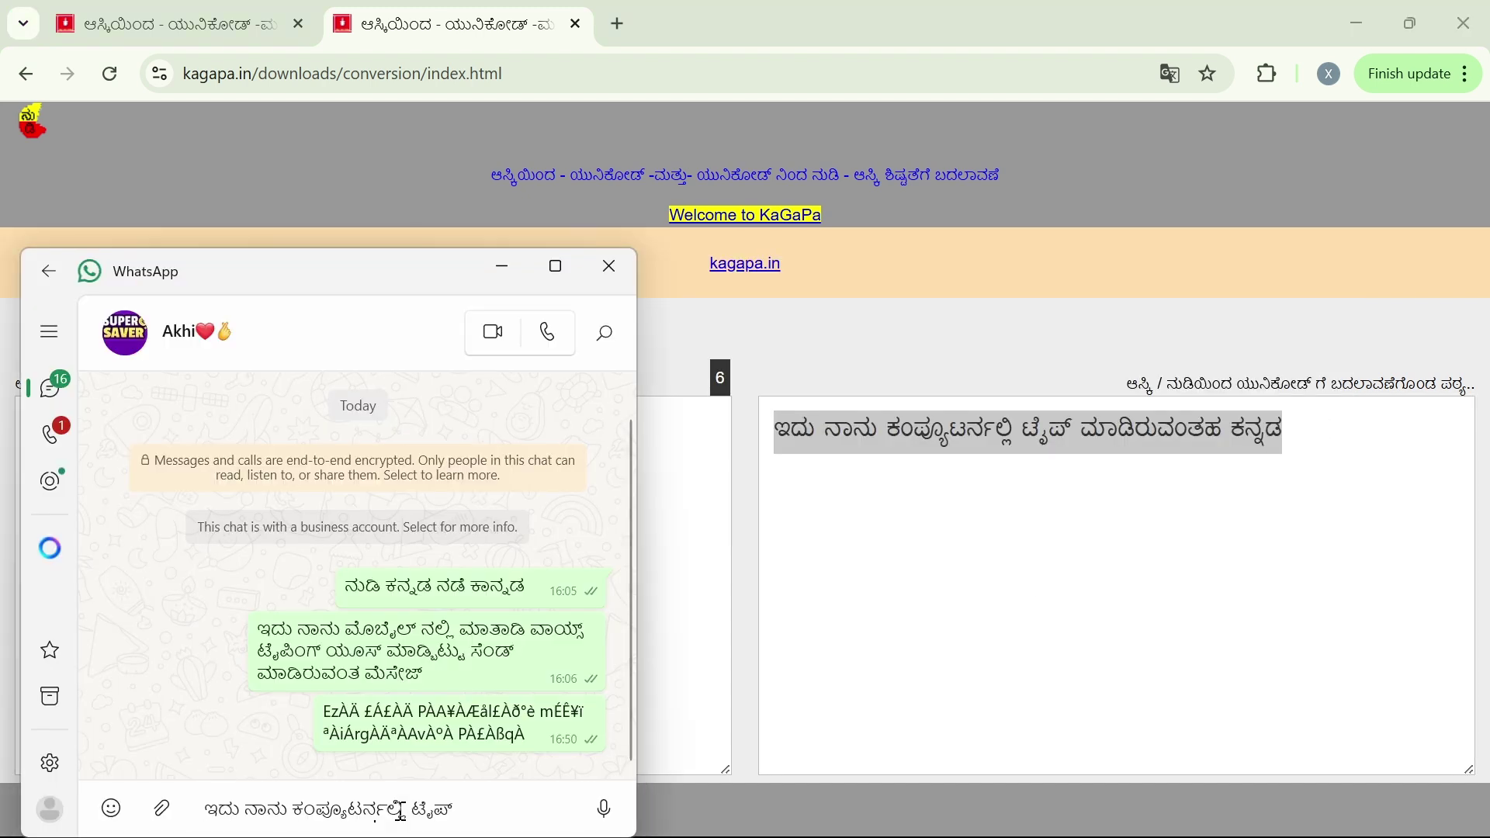
key(ctrl+v)
key(Return)
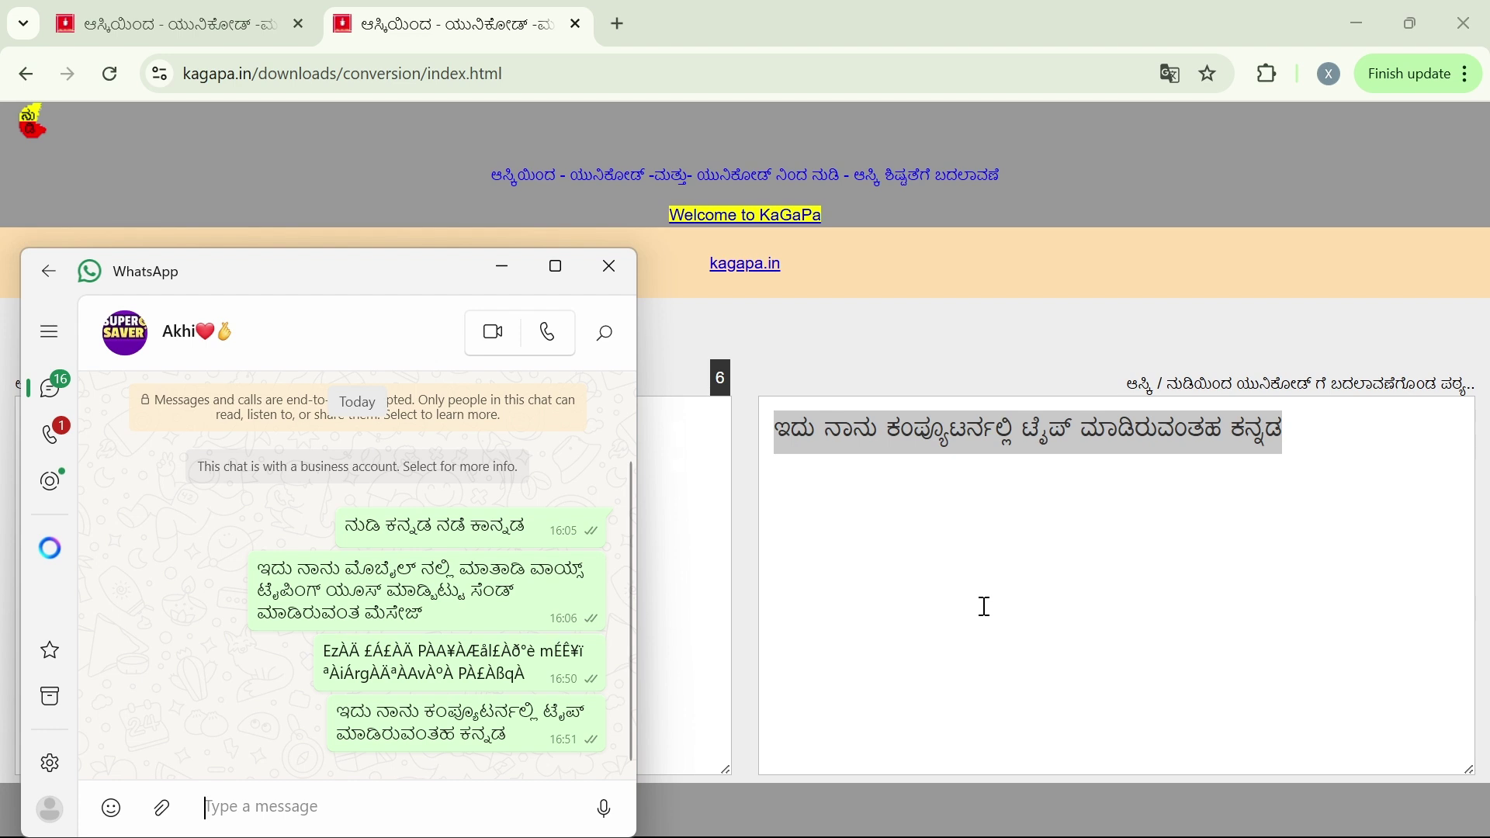
Step: Switch back to Word and delete the Kannada sentence from the document
click(986, 607)
key(alt+Tab)
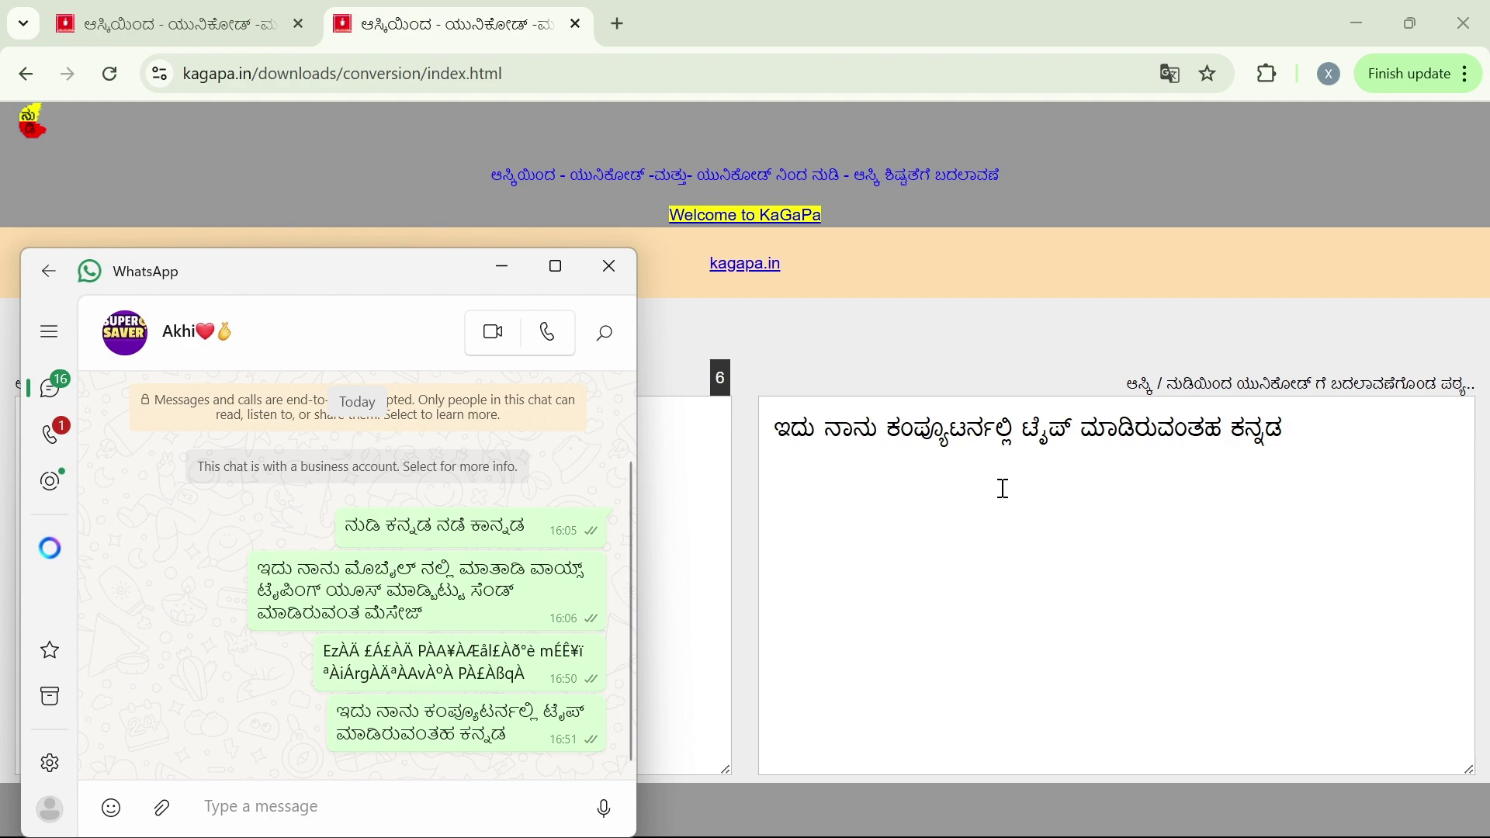
click(803, 645)
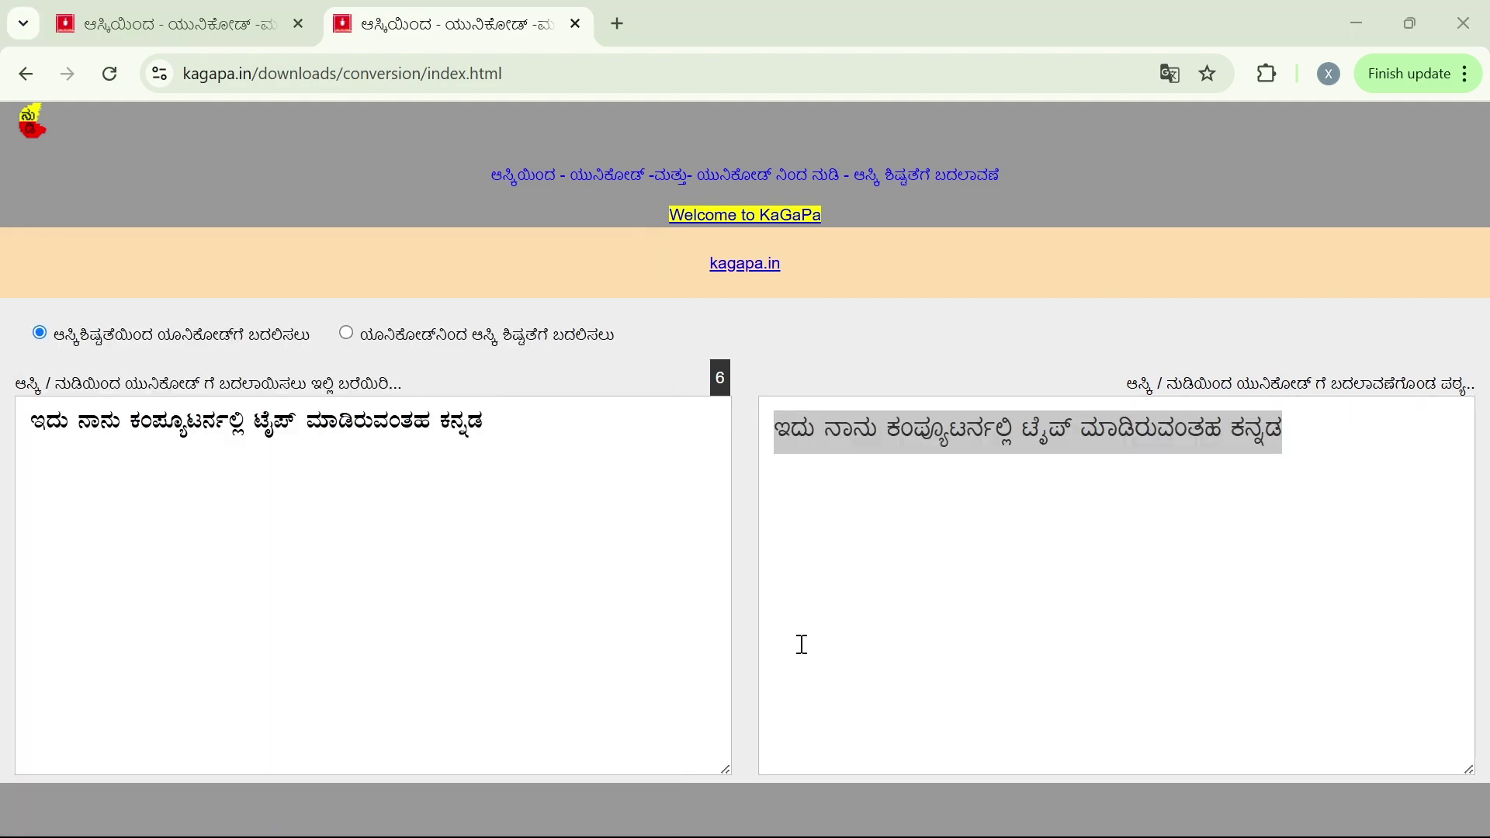
key(alt+Tab)
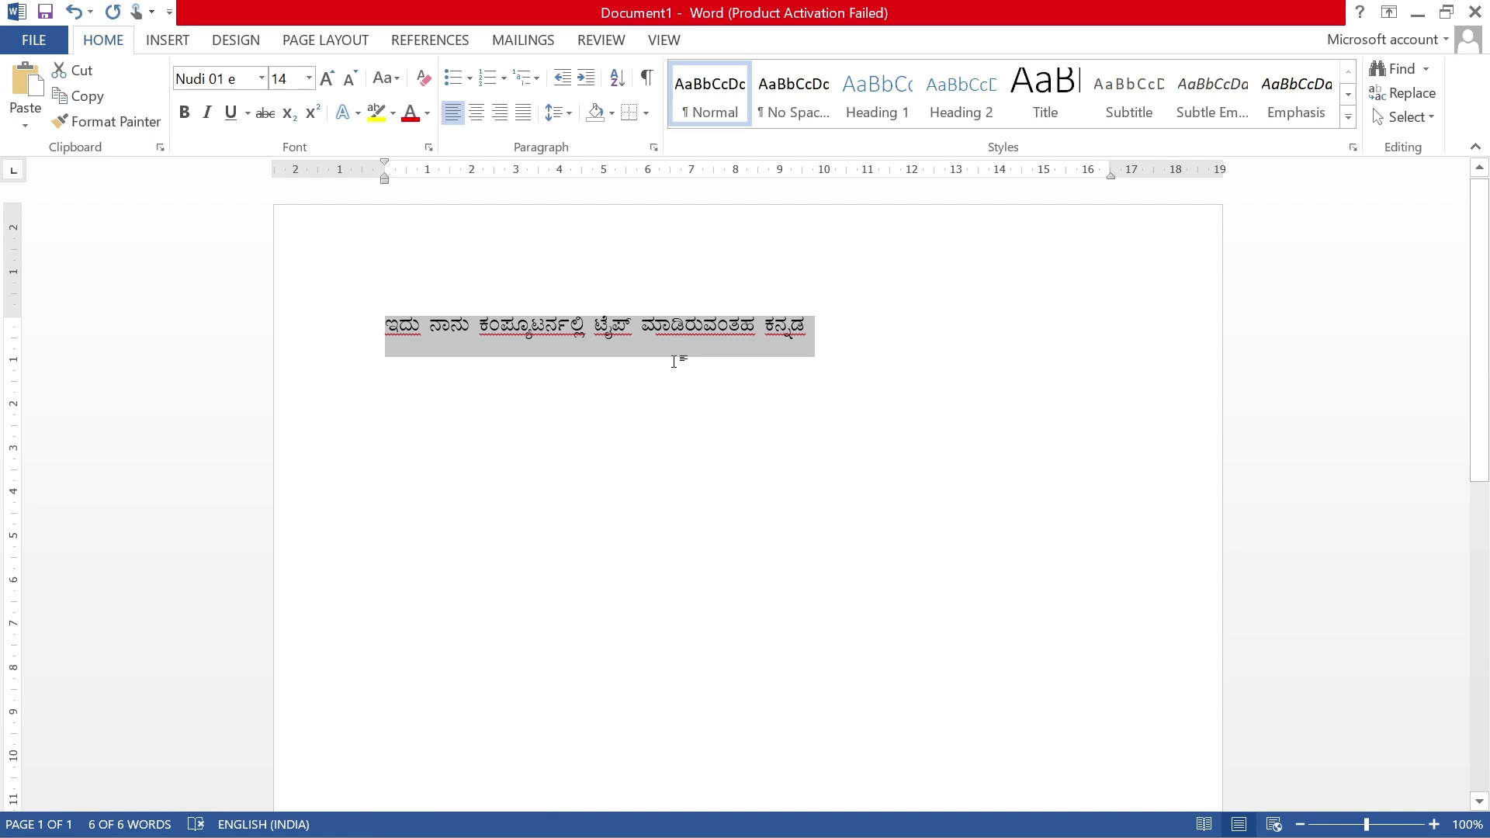
key(Delete)
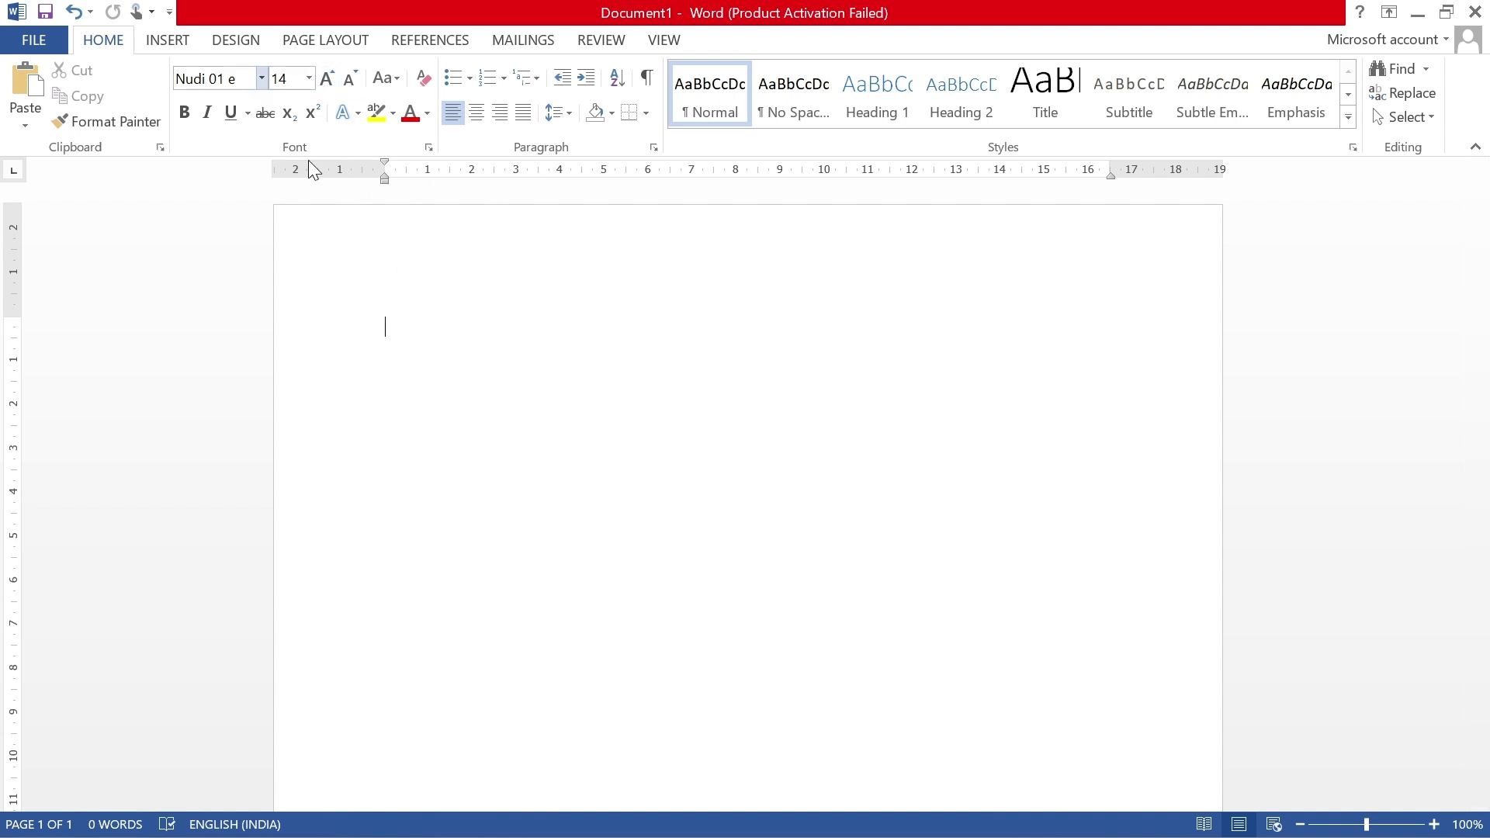
Step: Look through the Nudi fonts in Word's font list, then close the list
click(261, 78)
scroll(296, 576, down, 20)
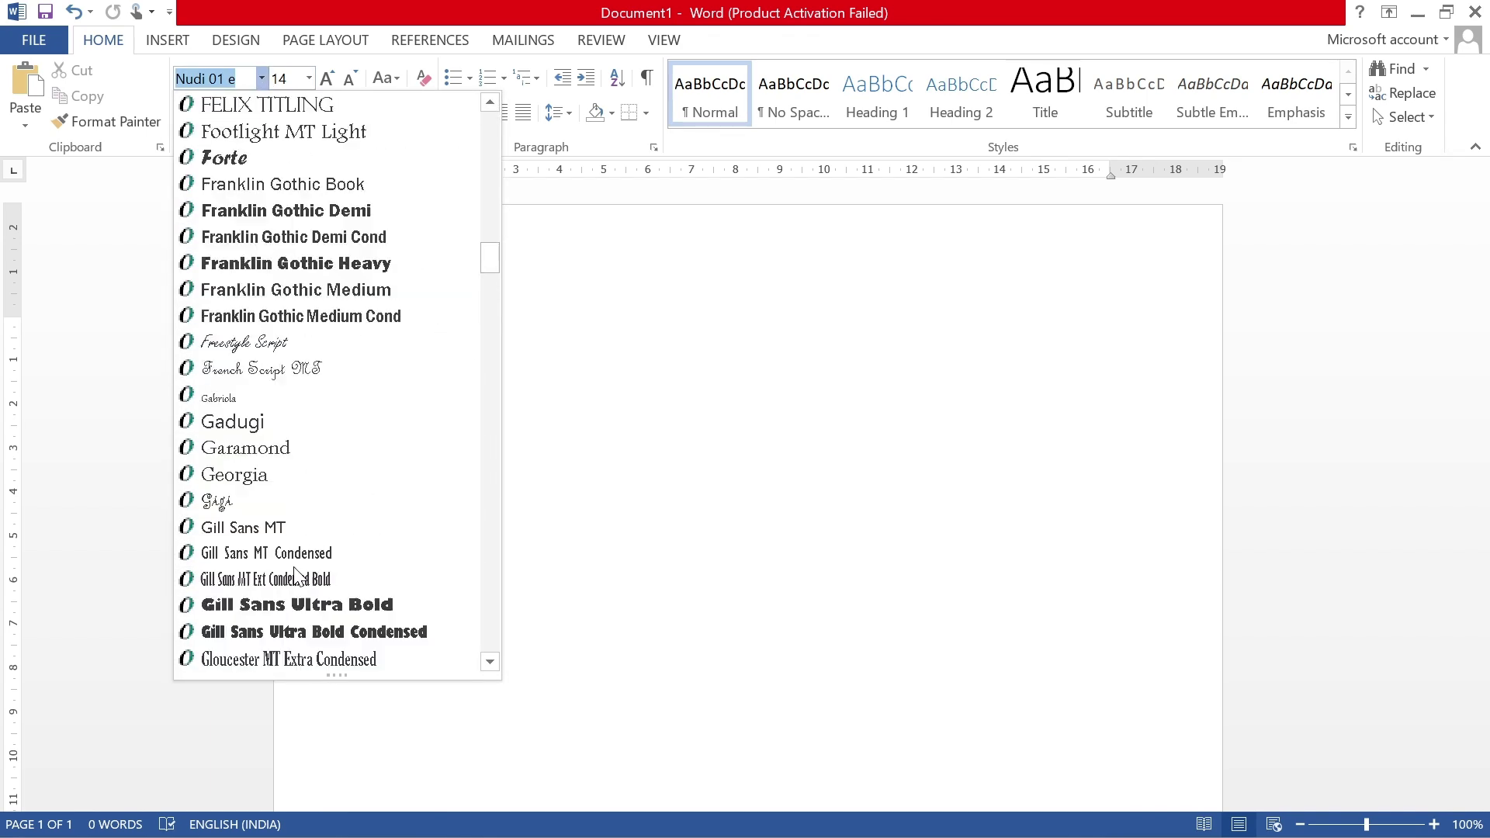
scroll(295, 576, down, 8)
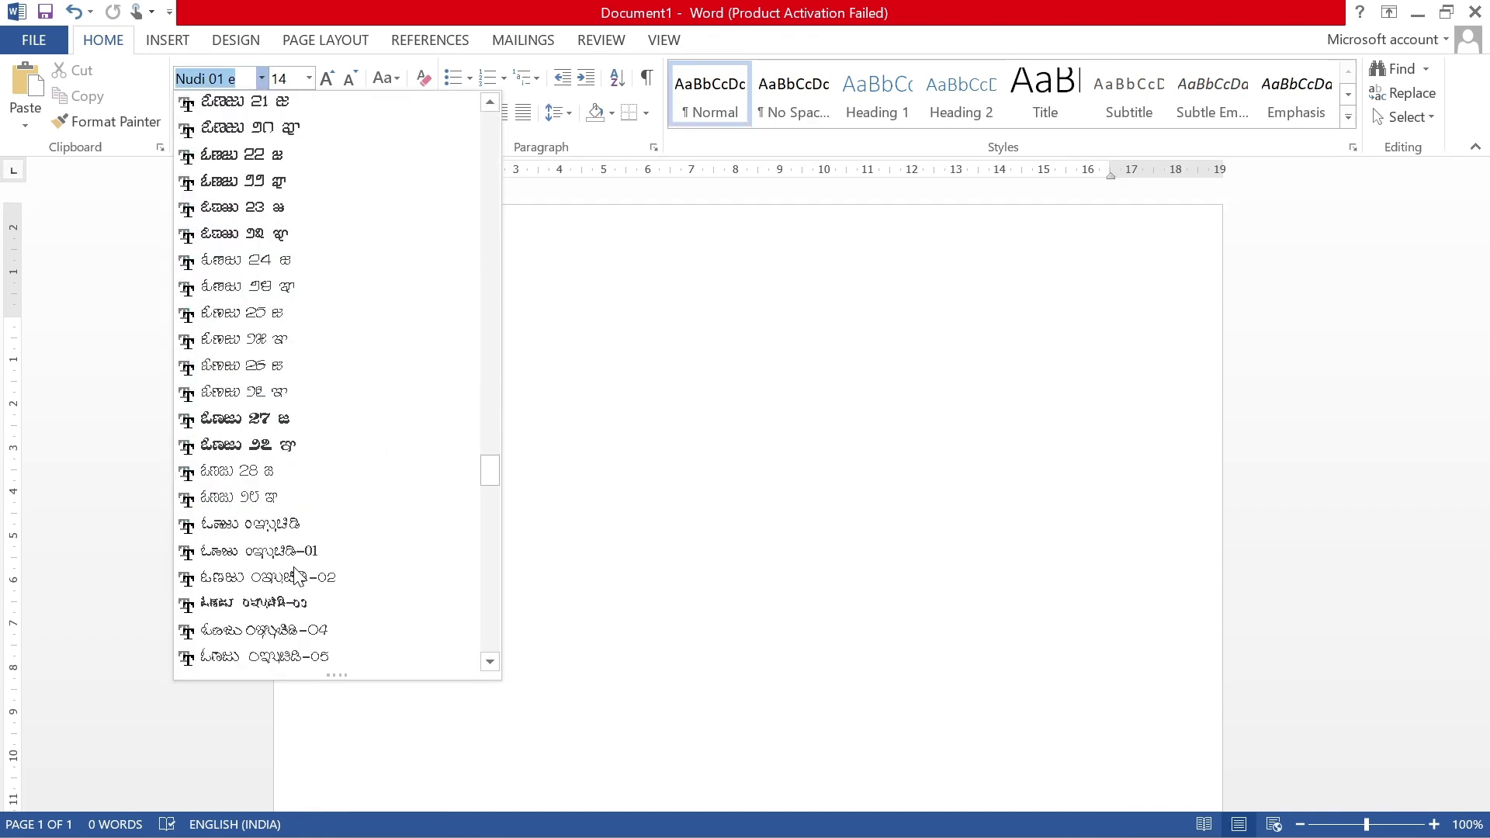
scroll(256, 508, down, 3)
scroll(254, 505, down, 3)
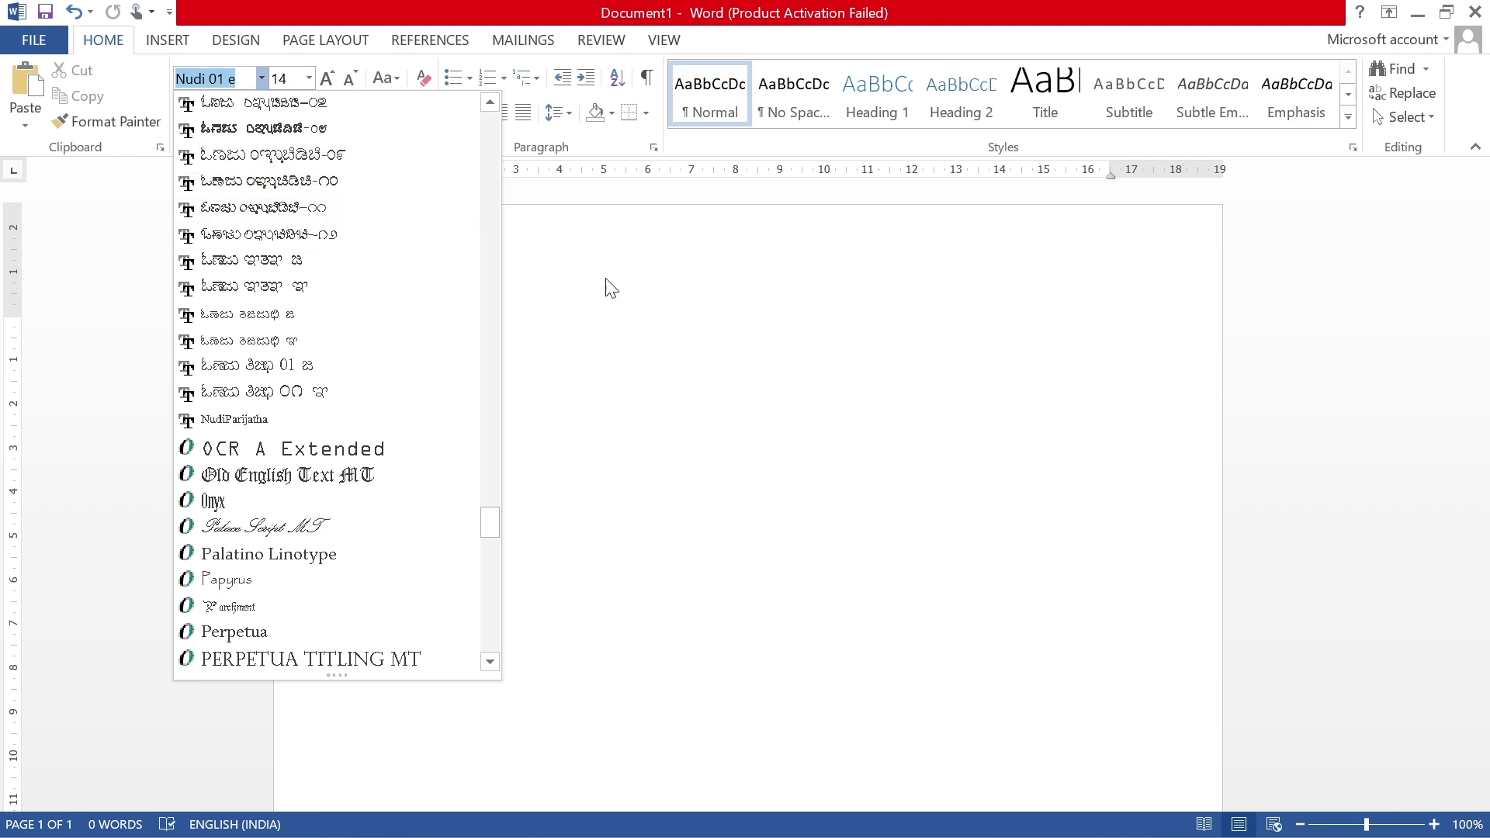
click(655, 306)
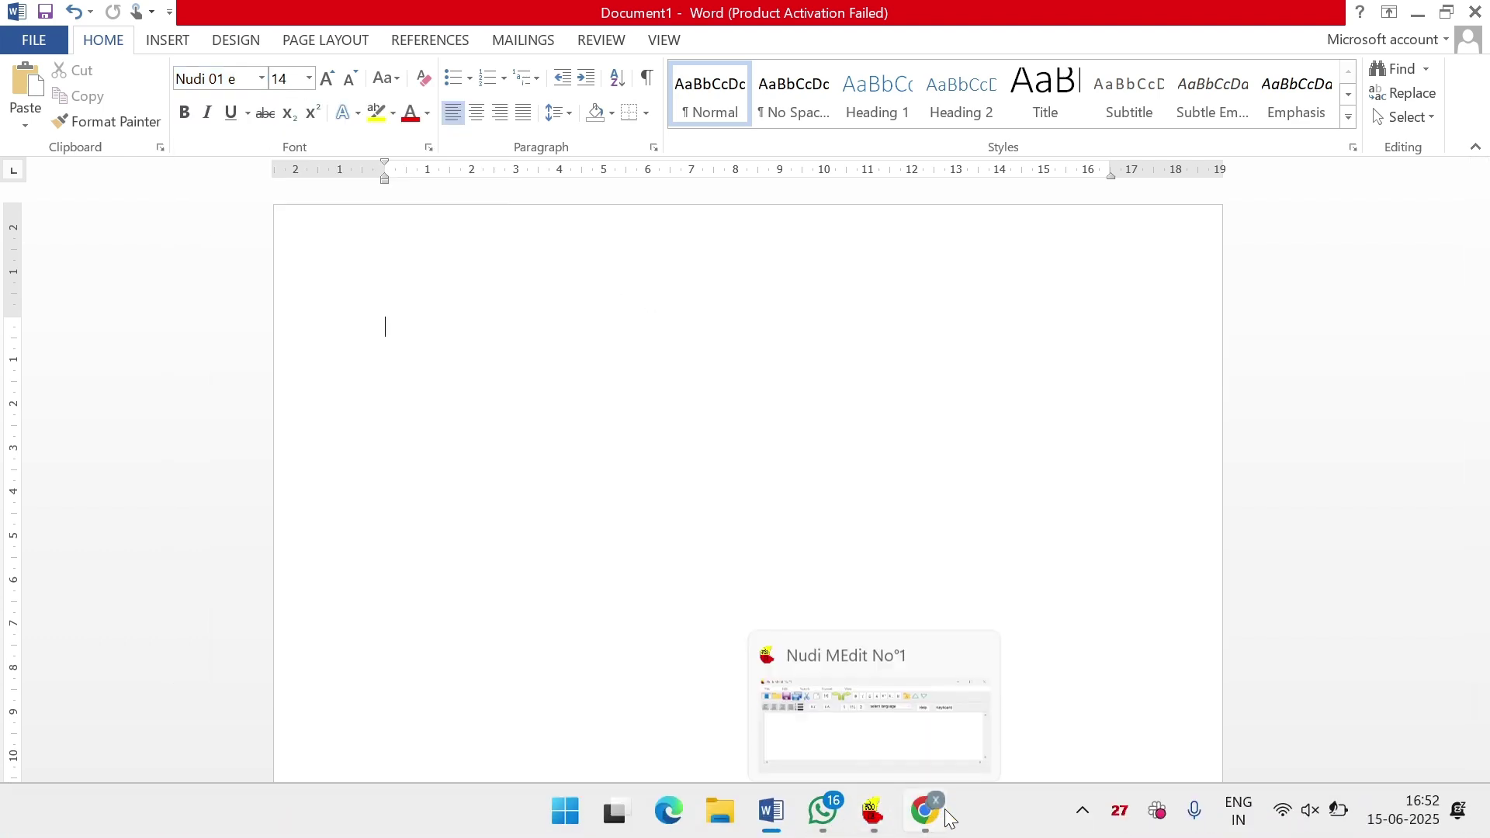
click(928, 829)
click(287, 6)
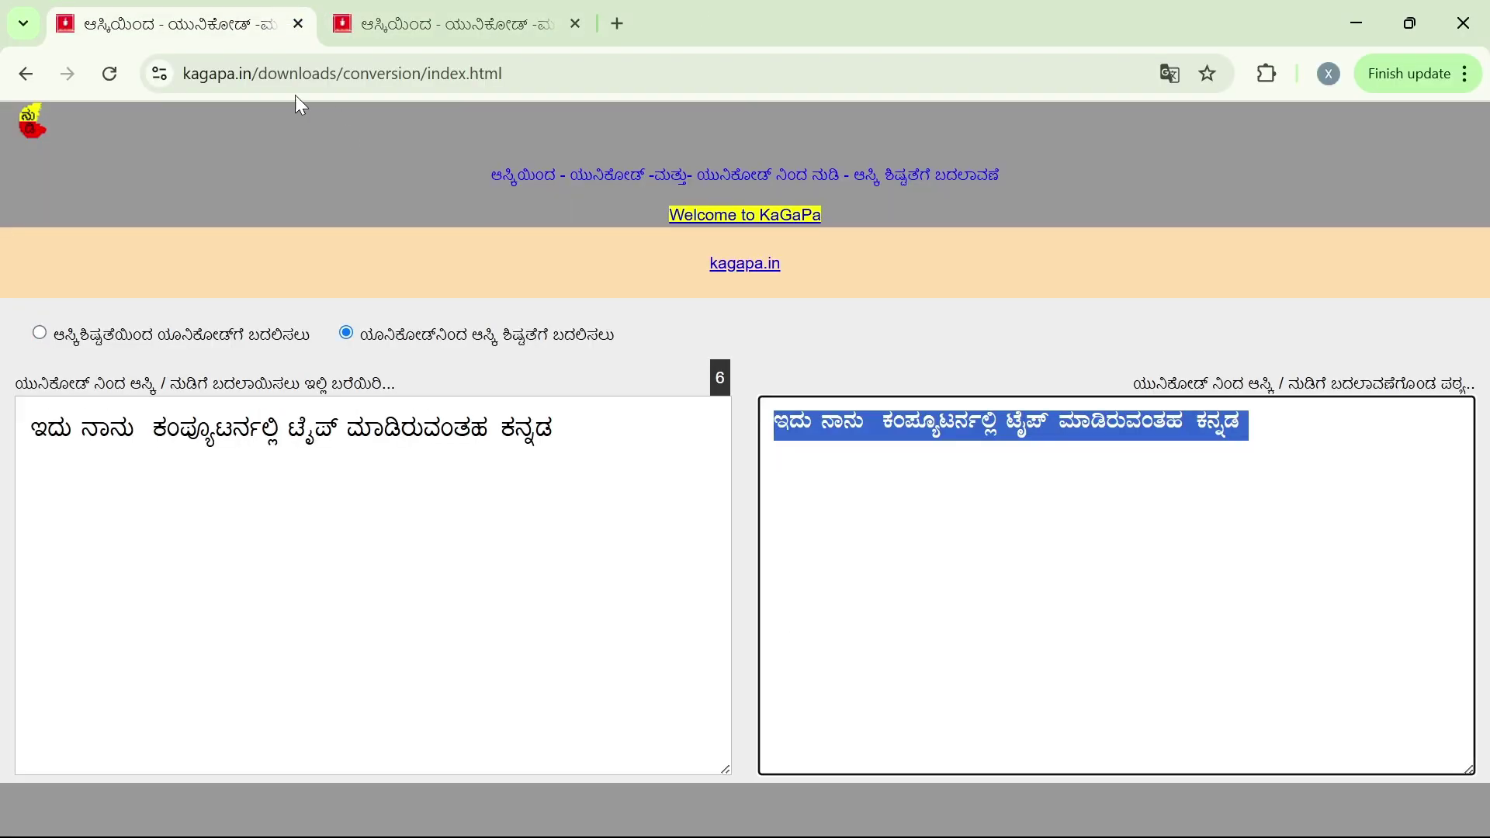
drag(260, 72, 616, 67)
key(BackSpace)
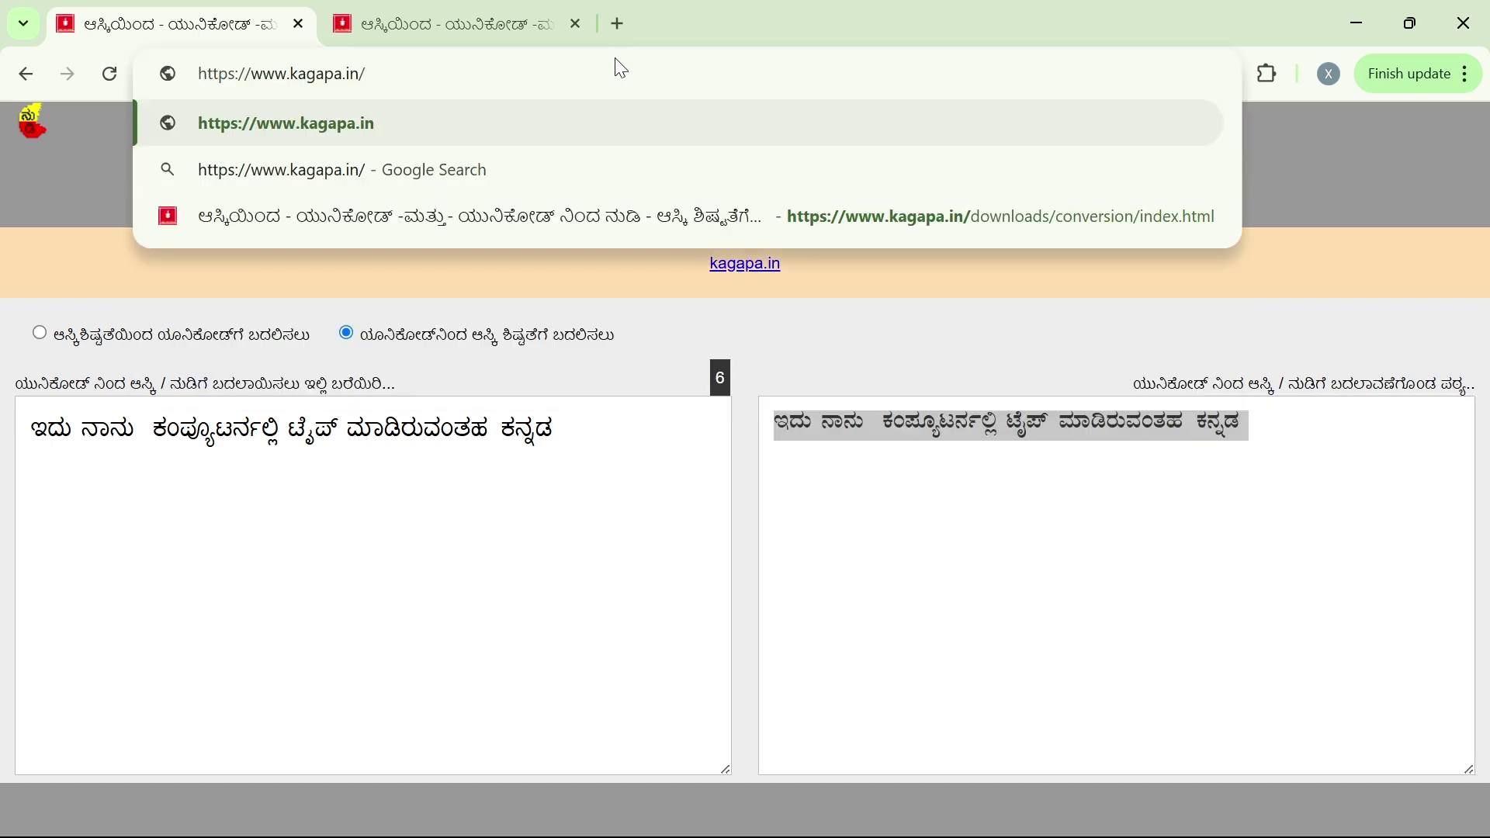
key(Return)
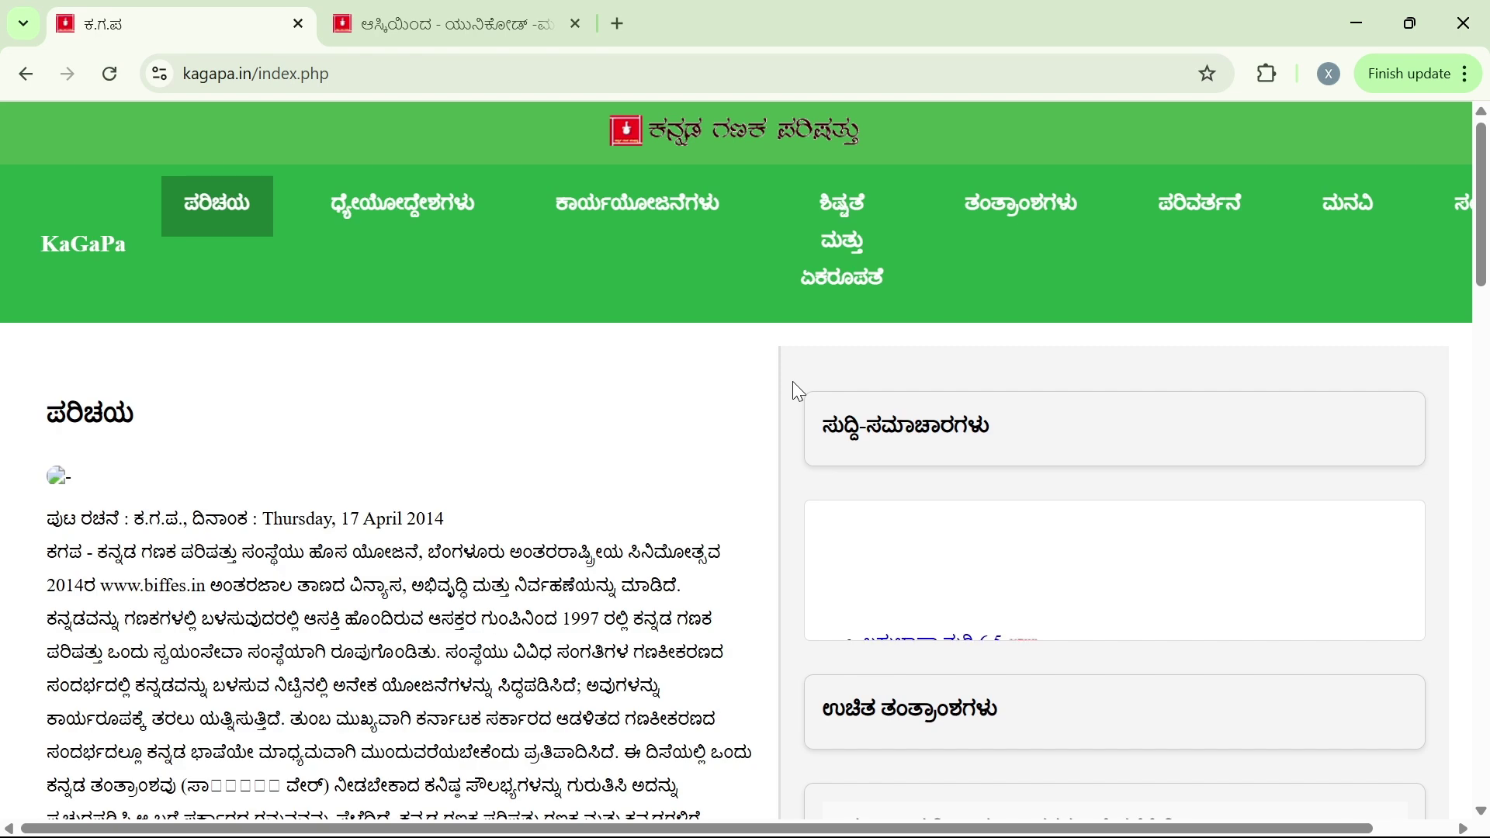
Step: Look through the Nudi software and font downloads on the KaGaPa home page, then minimise the browser
scroll(727, 470, down, 6)
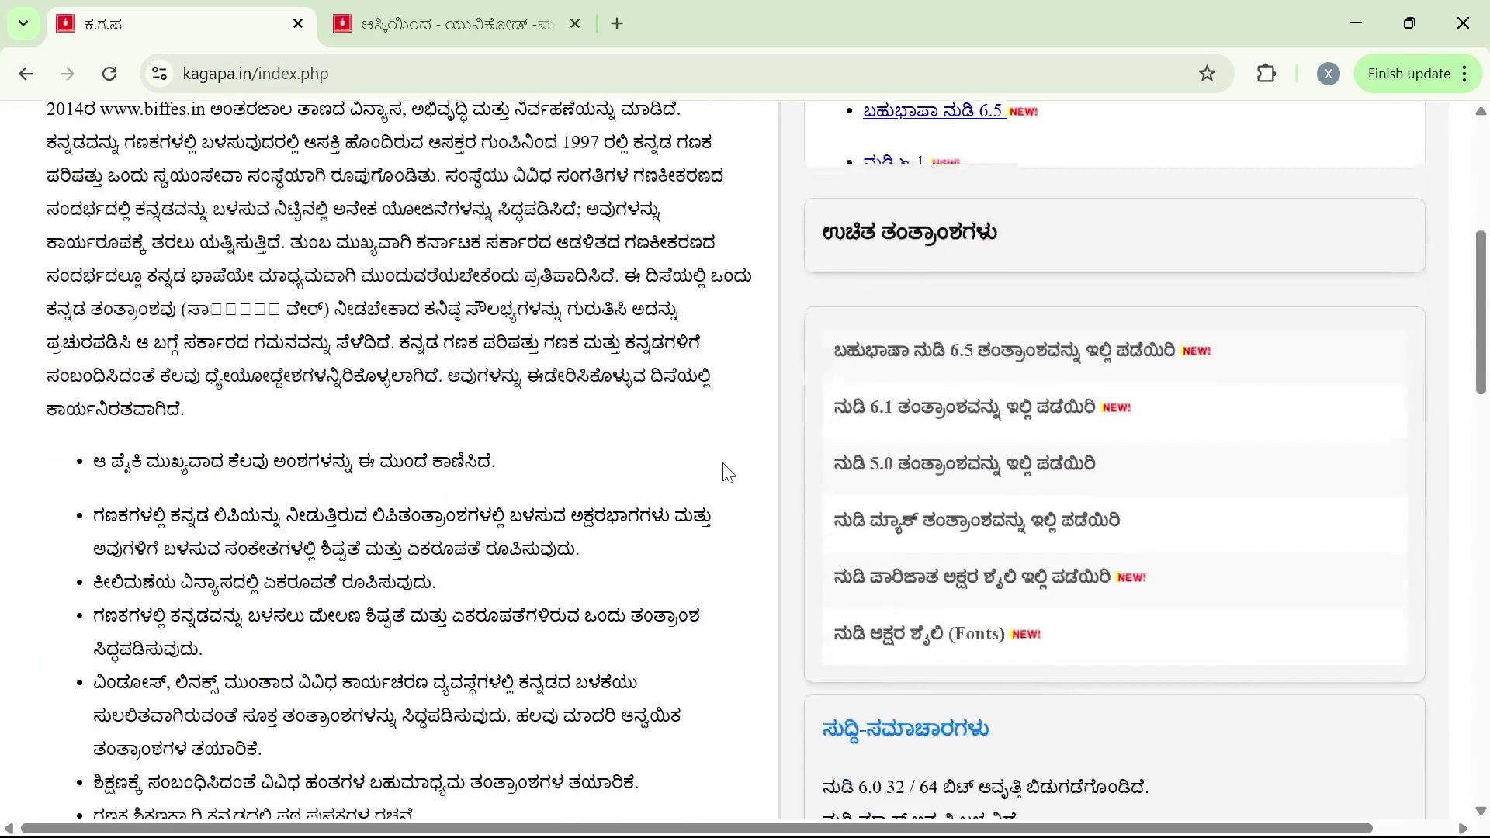
scroll(726, 469, down, 1)
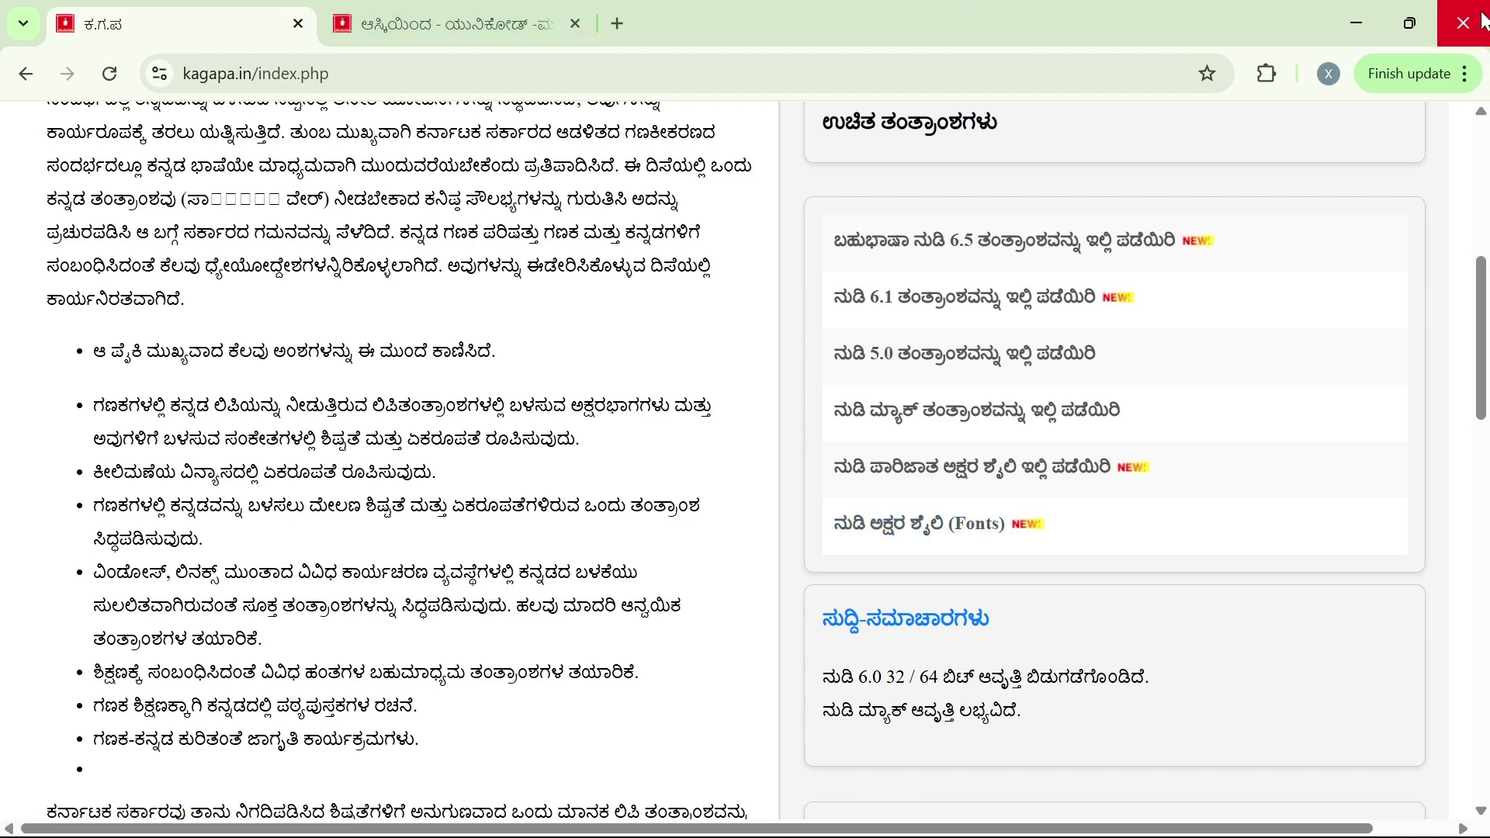
click(1348, 28)
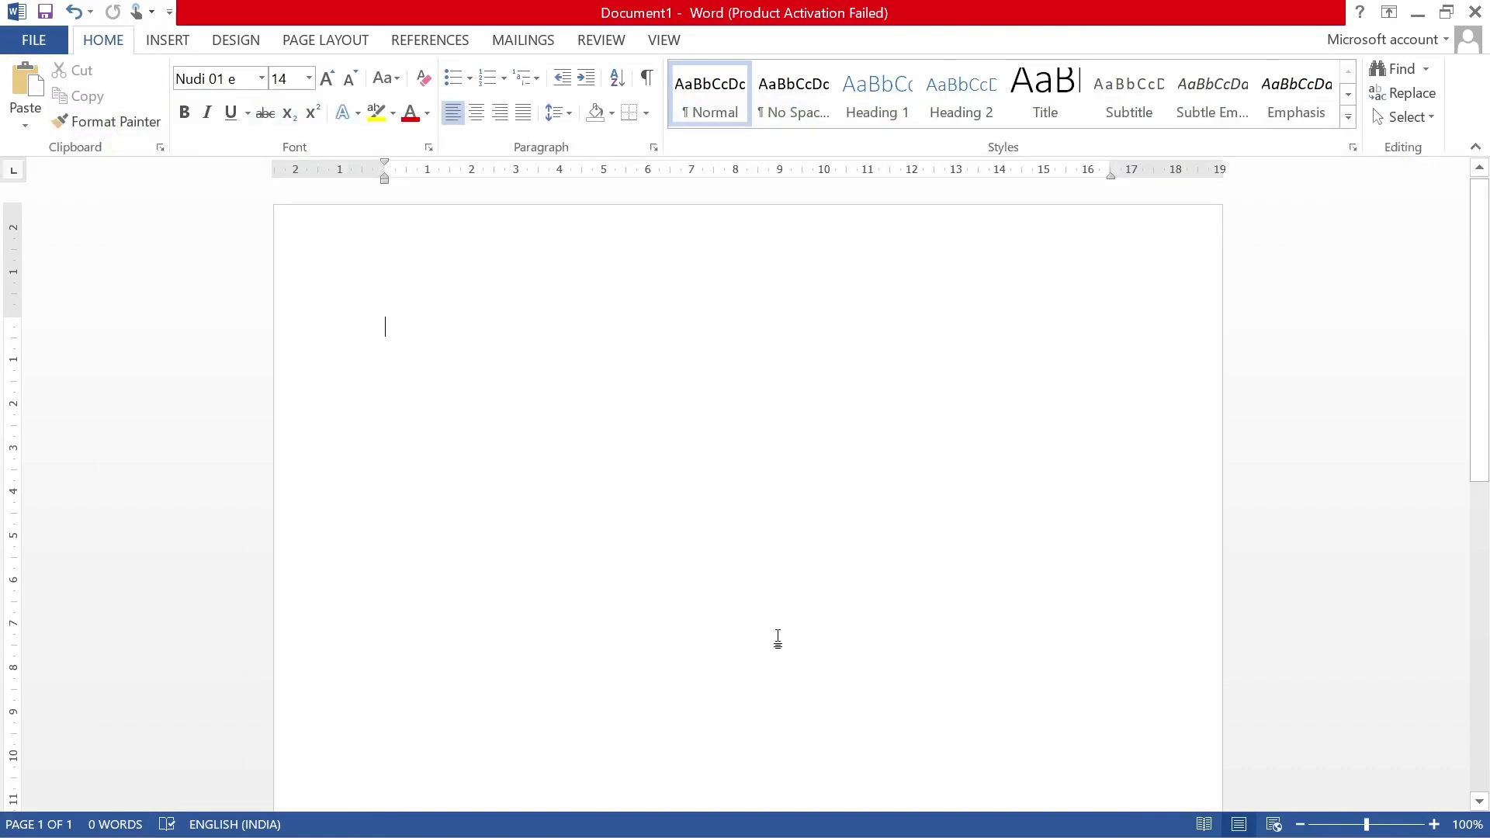
Step: Switch to WhatsApp and copy the Kannada chat message that starts with "ಇದು ನಾನು ಮೊಬೈಲ್ ನಲ್ಲಿ"
key(alt+Tab)
key(Tab)
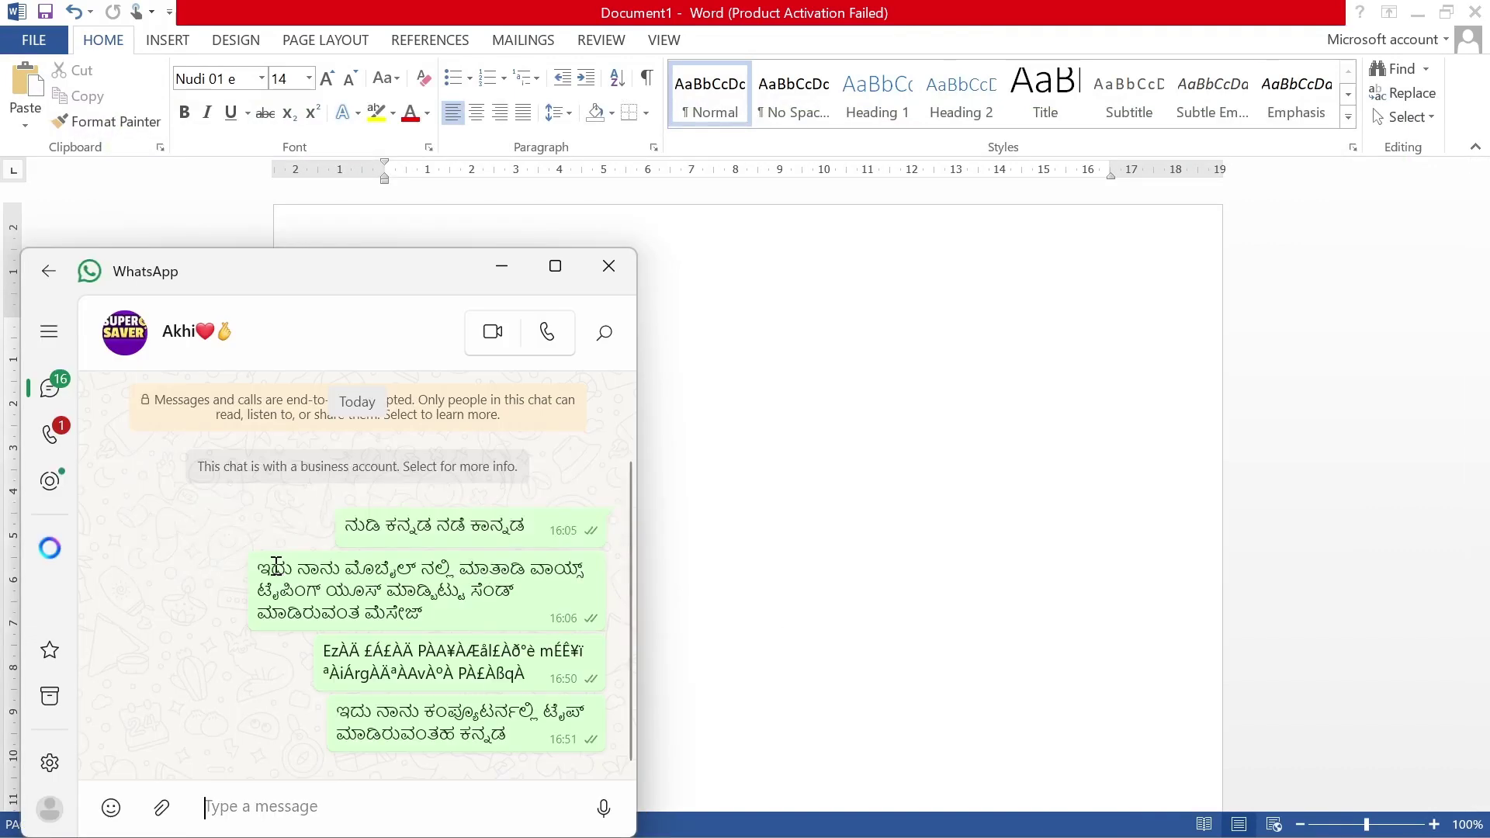
drag(259, 569, 453, 614)
key(ctrl+c)
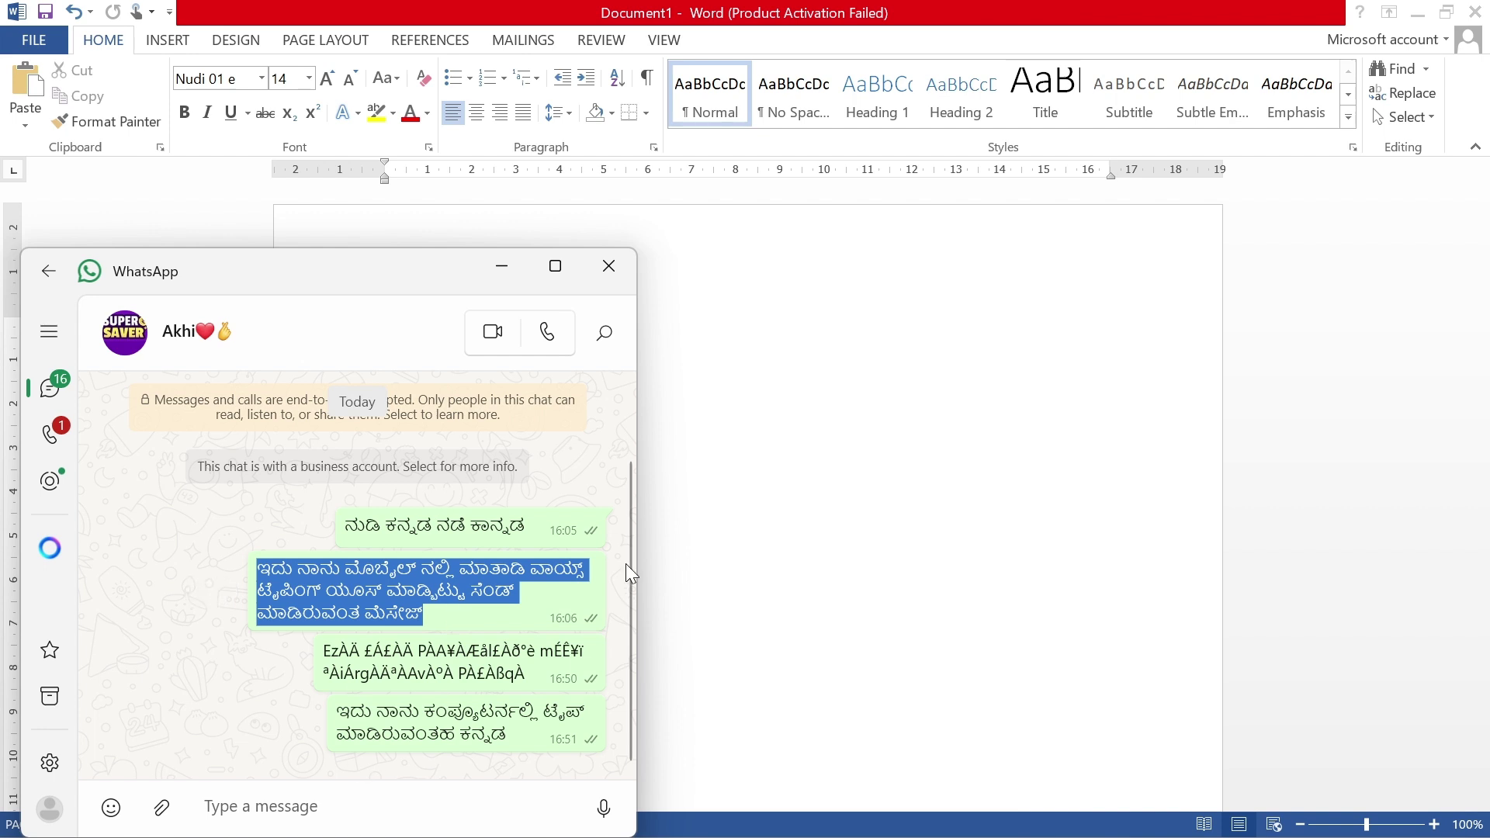
Step: In Chrome's converter tab, choose Unicode-to-ASCII conversion and replace the input text with the copied WhatsApp message
key(alt+Tab)
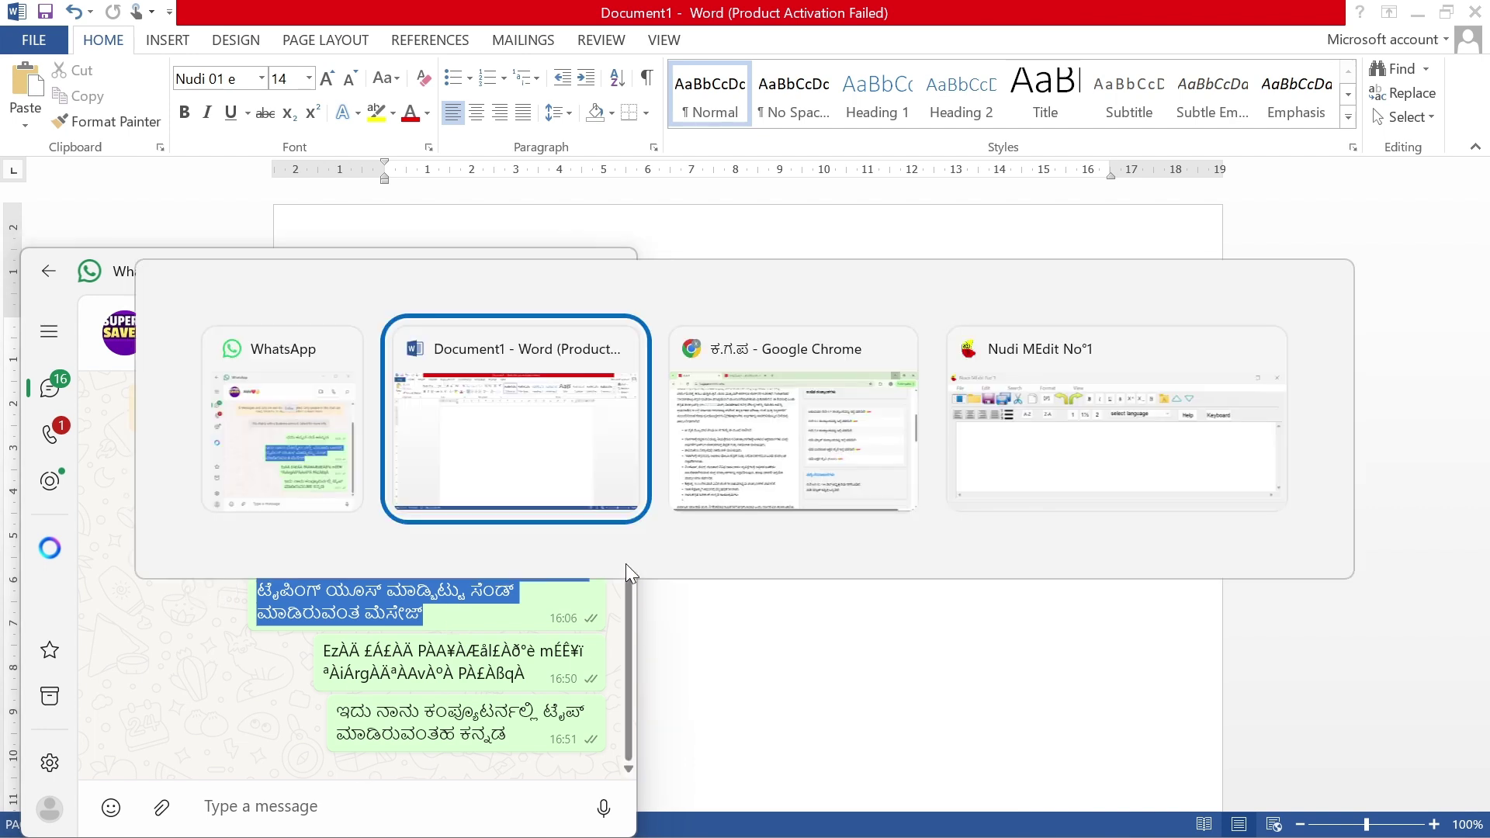
key(alt+Tab)
click(426, 11)
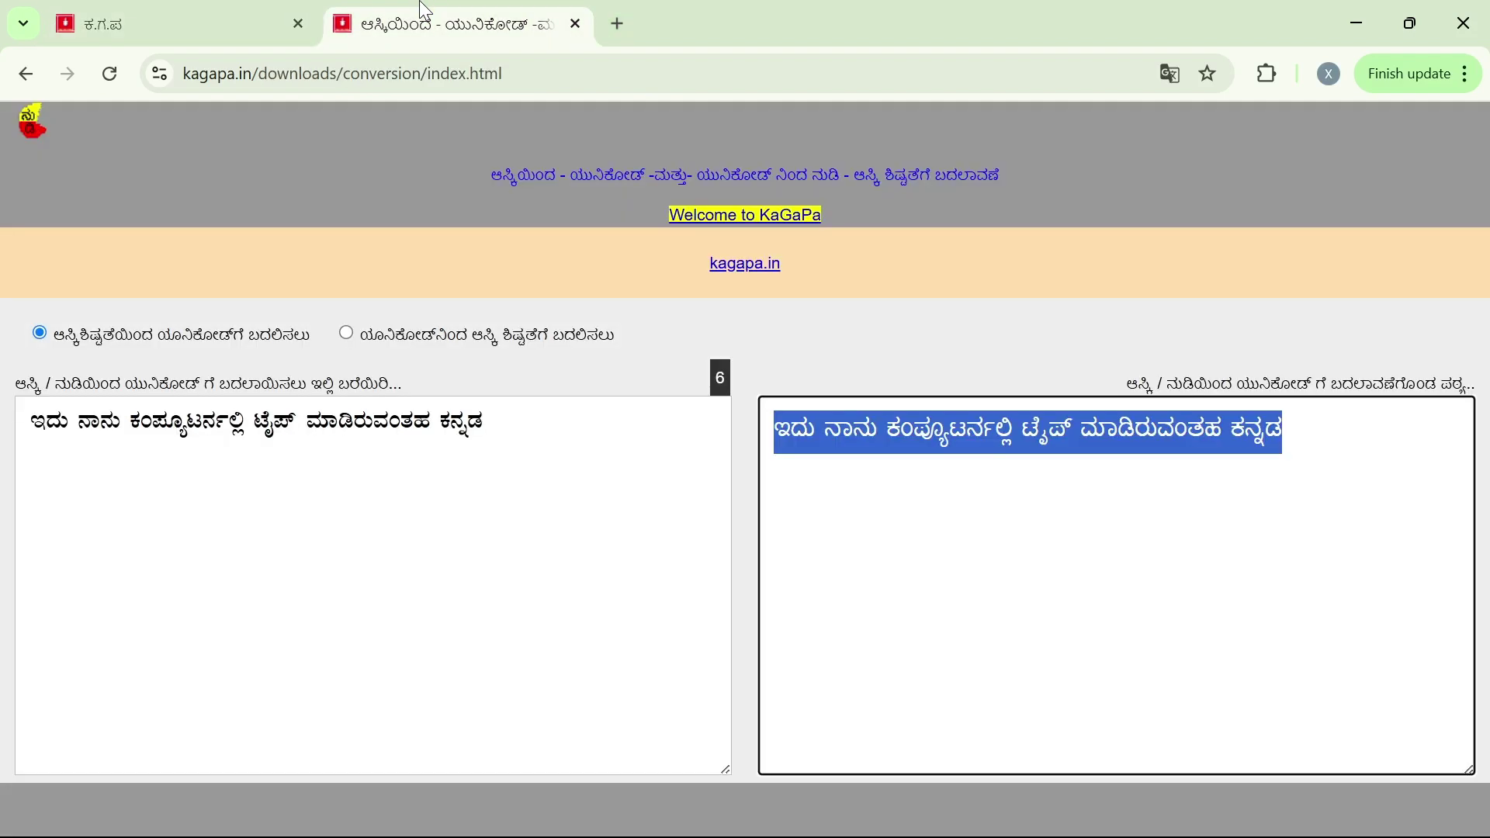
click(375, 356)
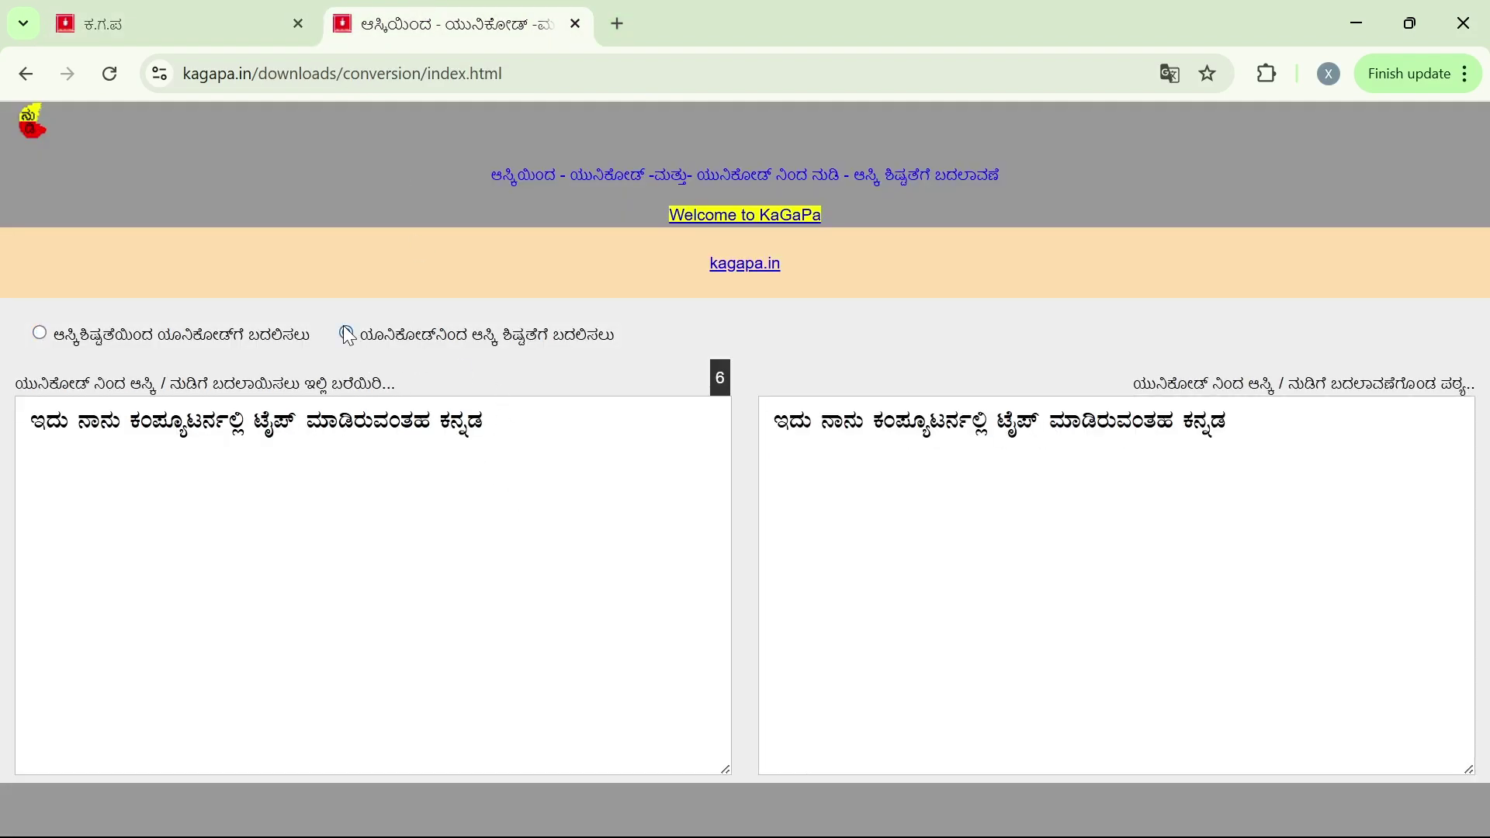
click(546, 495)
key(ctrl+a)
key(ctrl+v)
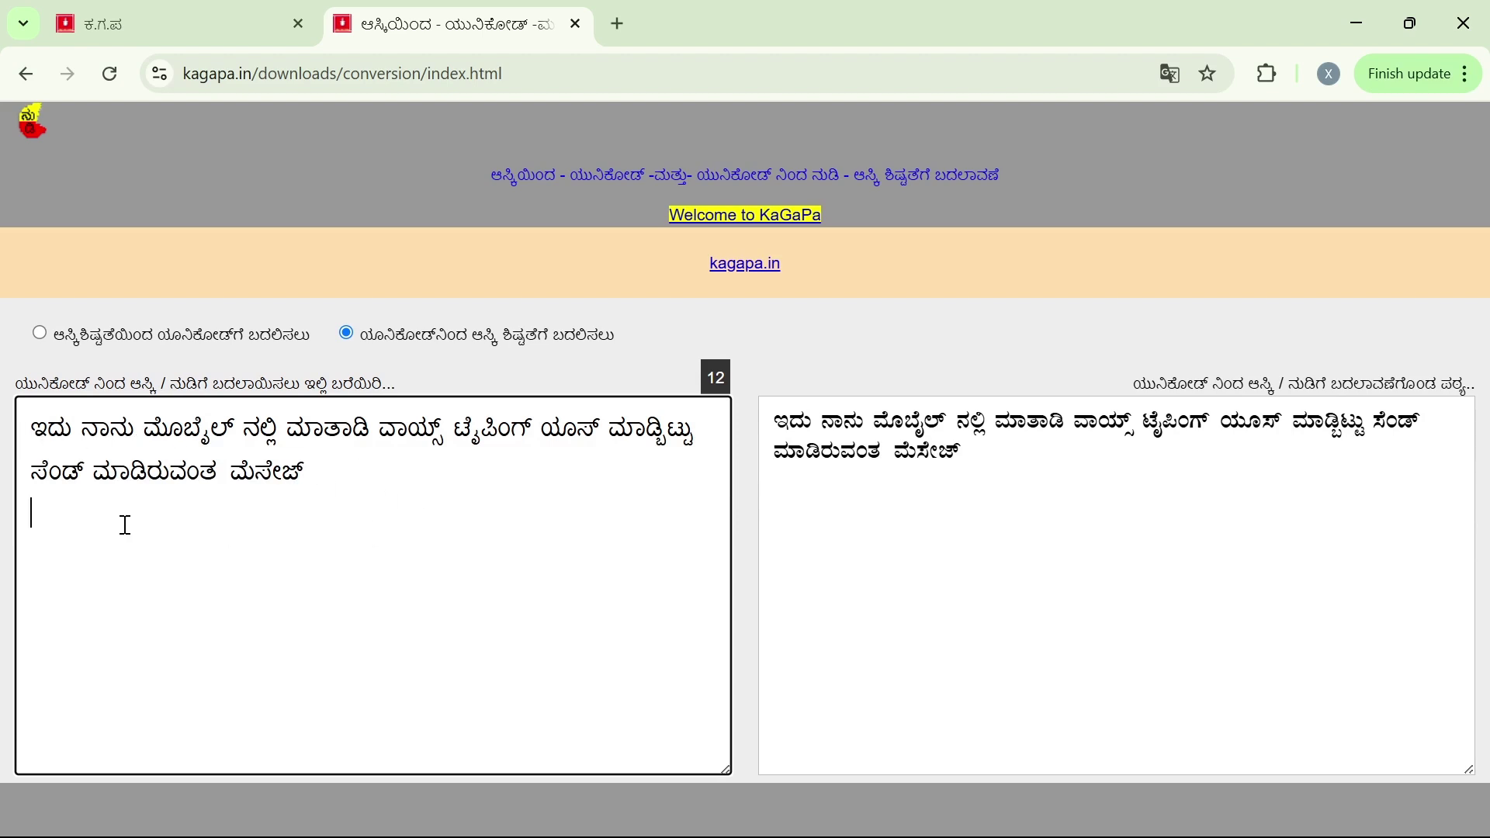
Step: Copy the converted ASCII text from the converter's output box and paste it into the blank Word document
drag(334, 469, 6, 450)
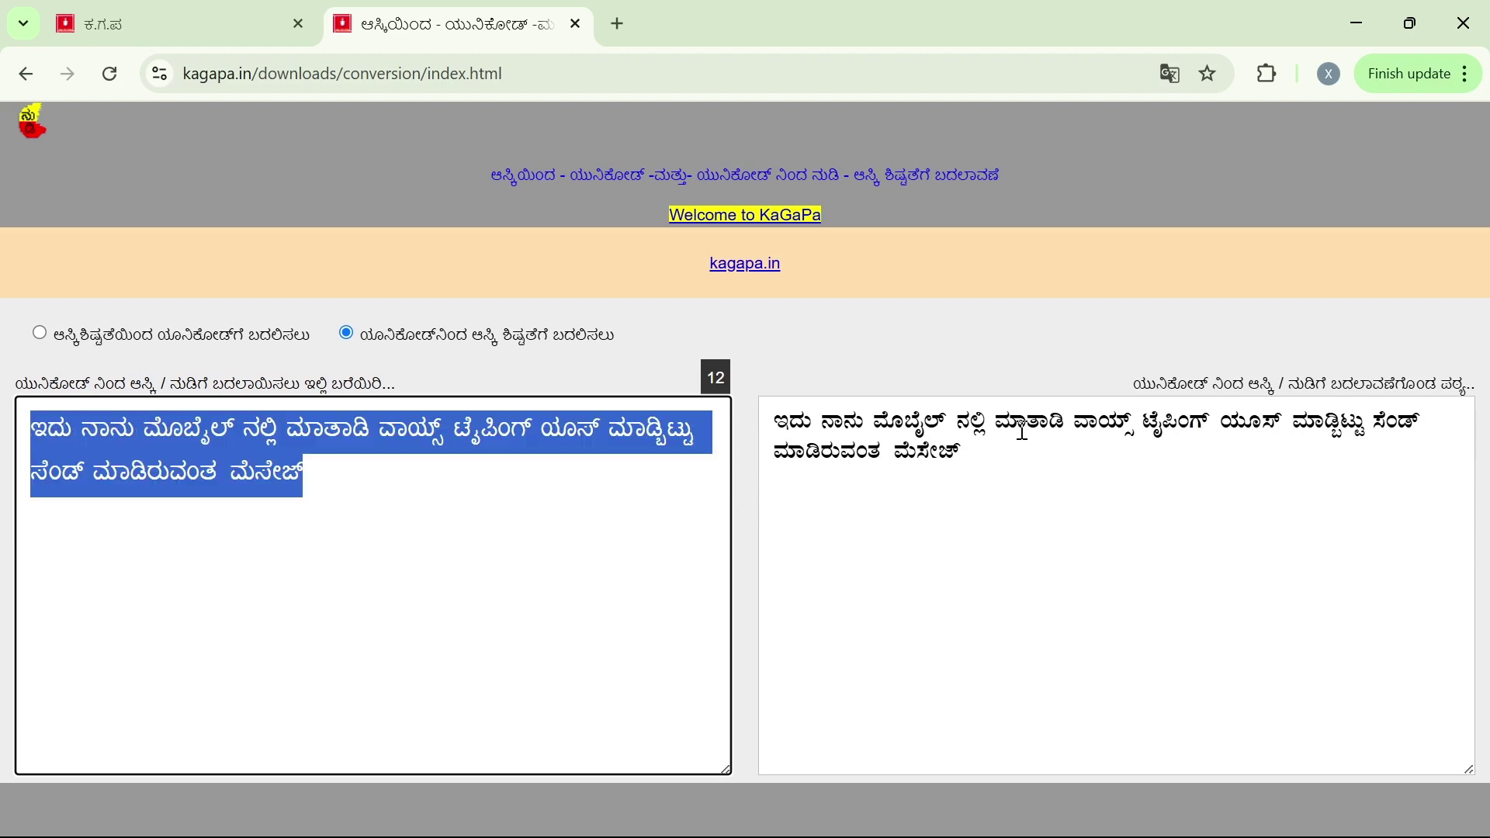
click(1090, 431)
drag(991, 499, 710, 402)
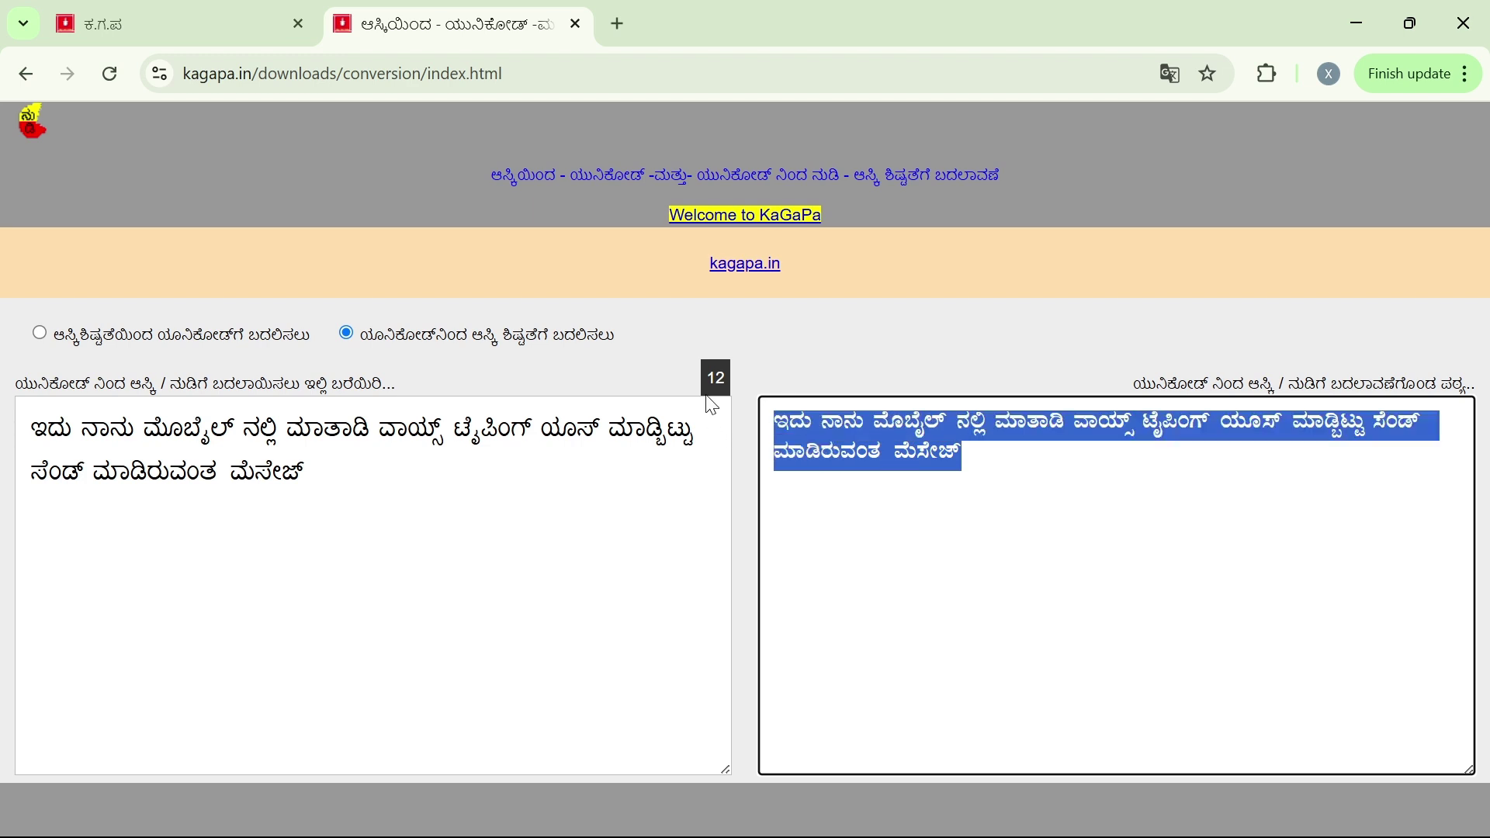
key(alt+Tab)
key(alt+Tab)
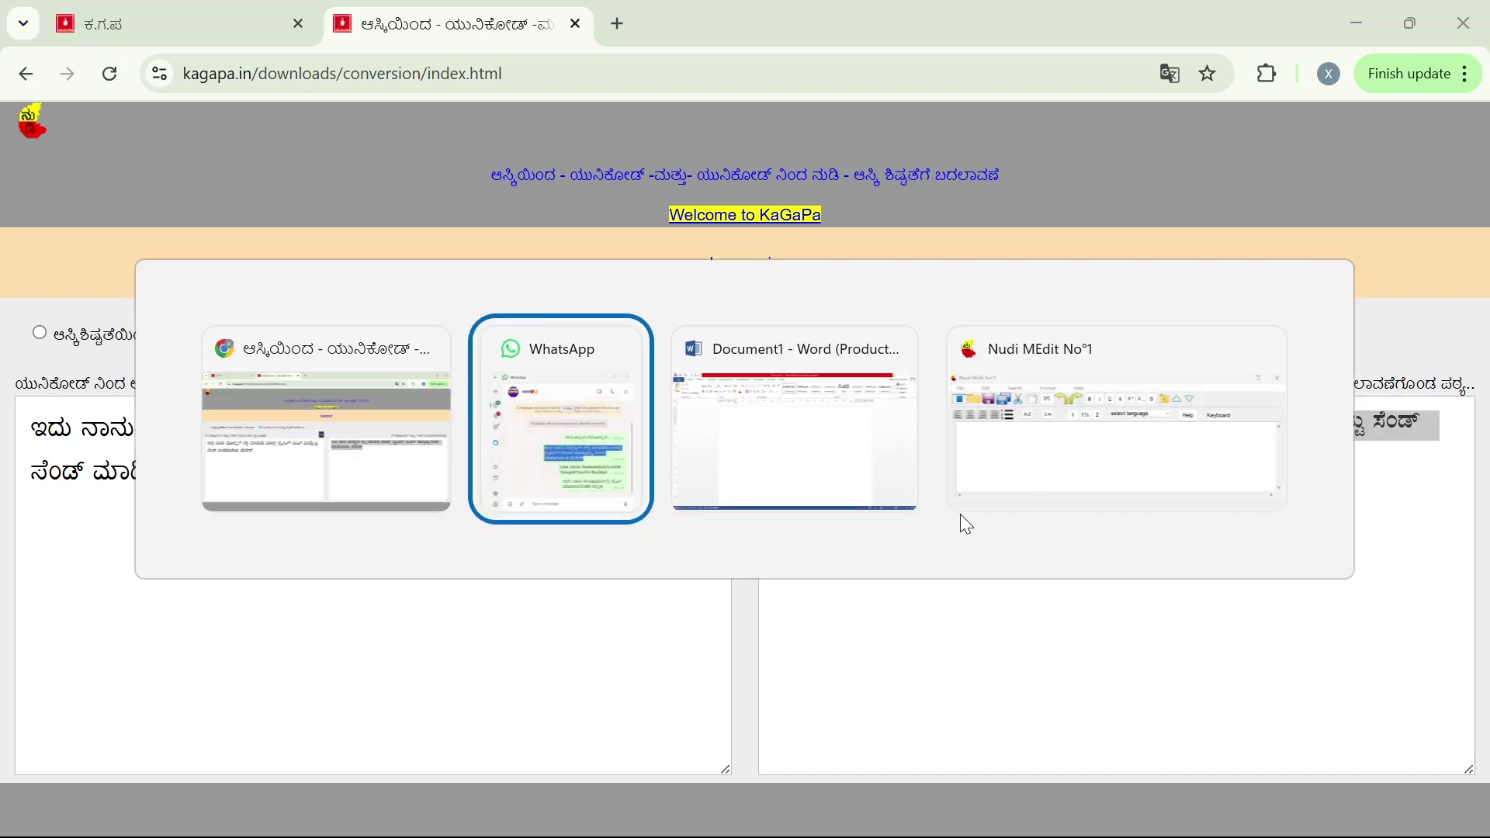
text(EzÀÄ £Á£ÀÄ ªÉÆ¨ÉÊ¯ï £À°è ªÀiÁvÁr ªÁAiÀiïì mÉÊ¦AUï AiÀÄÆ¸ï ªÀiÁrâlÄÖ ¸ÉAqï ªÀiÁrgÀÄªÀAvÀ ªÉÄ¸ÉÃeï)
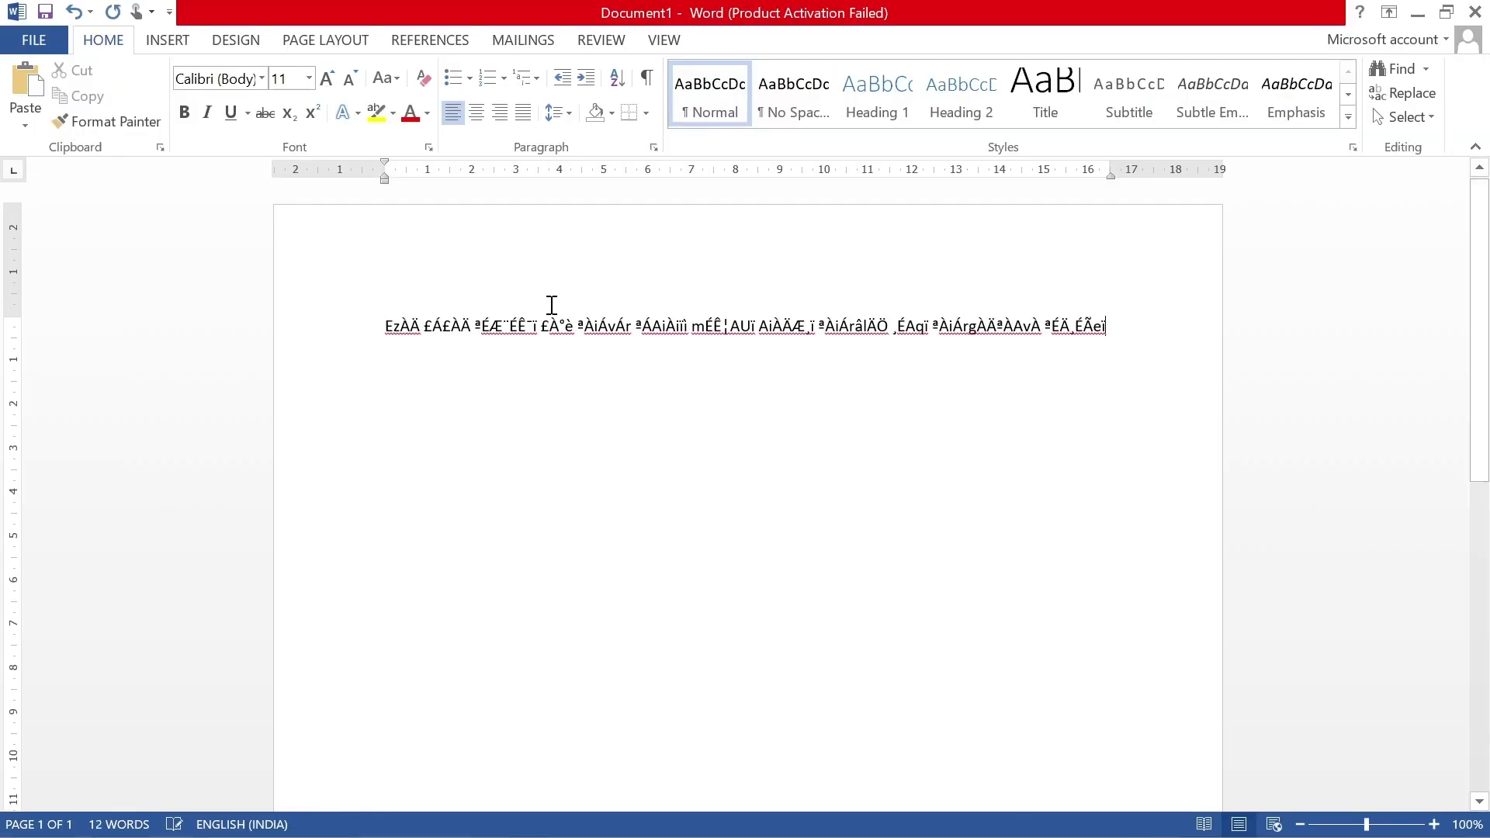
Step: Apply the Nudi 01 e font to all of the pasted text in the document
key(ctrl+a)
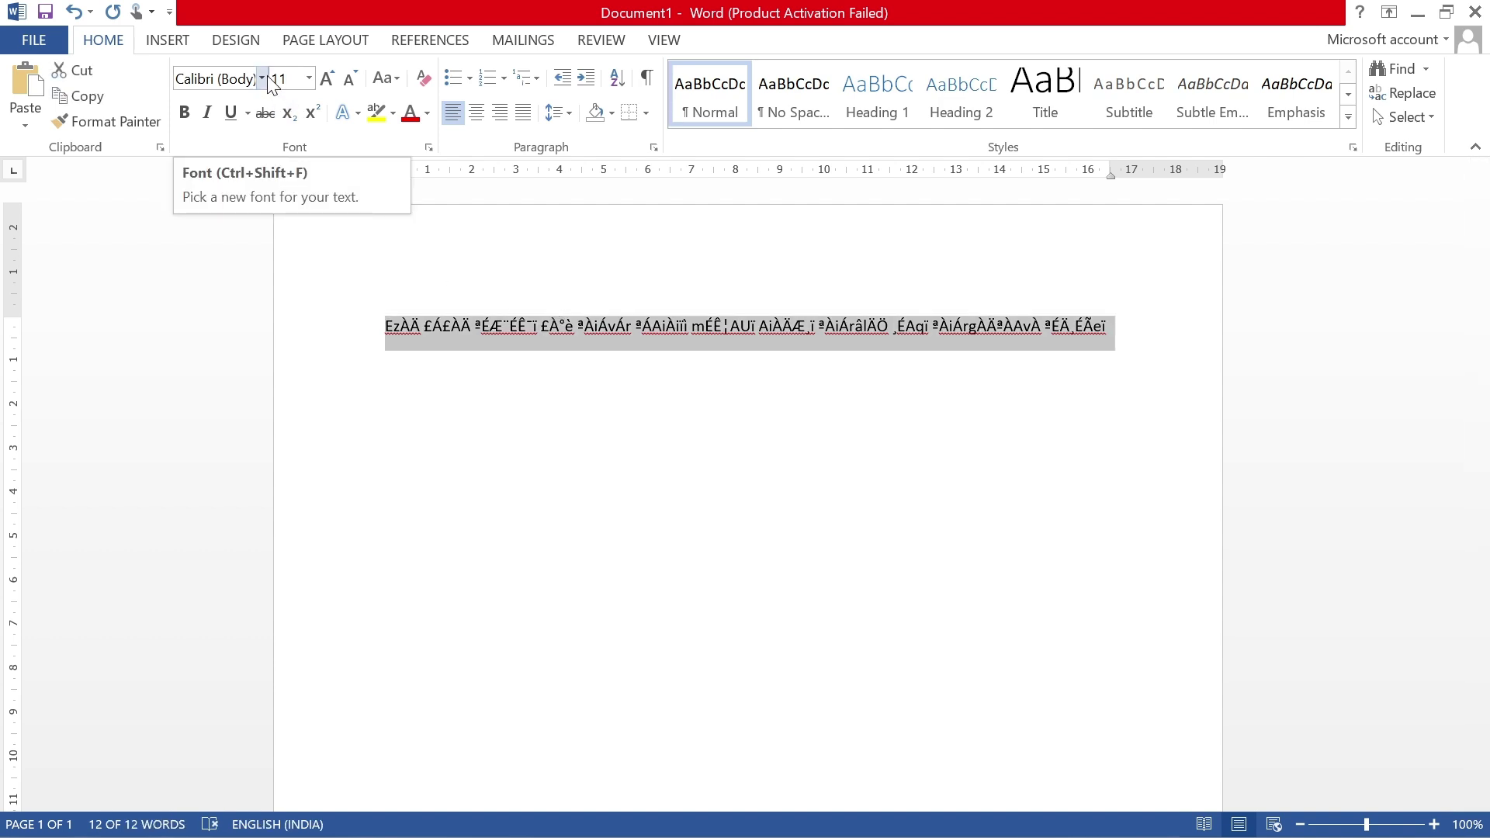
click(262, 79)
scroll(218, 442, down, 6)
scroll(217, 442, up, 8)
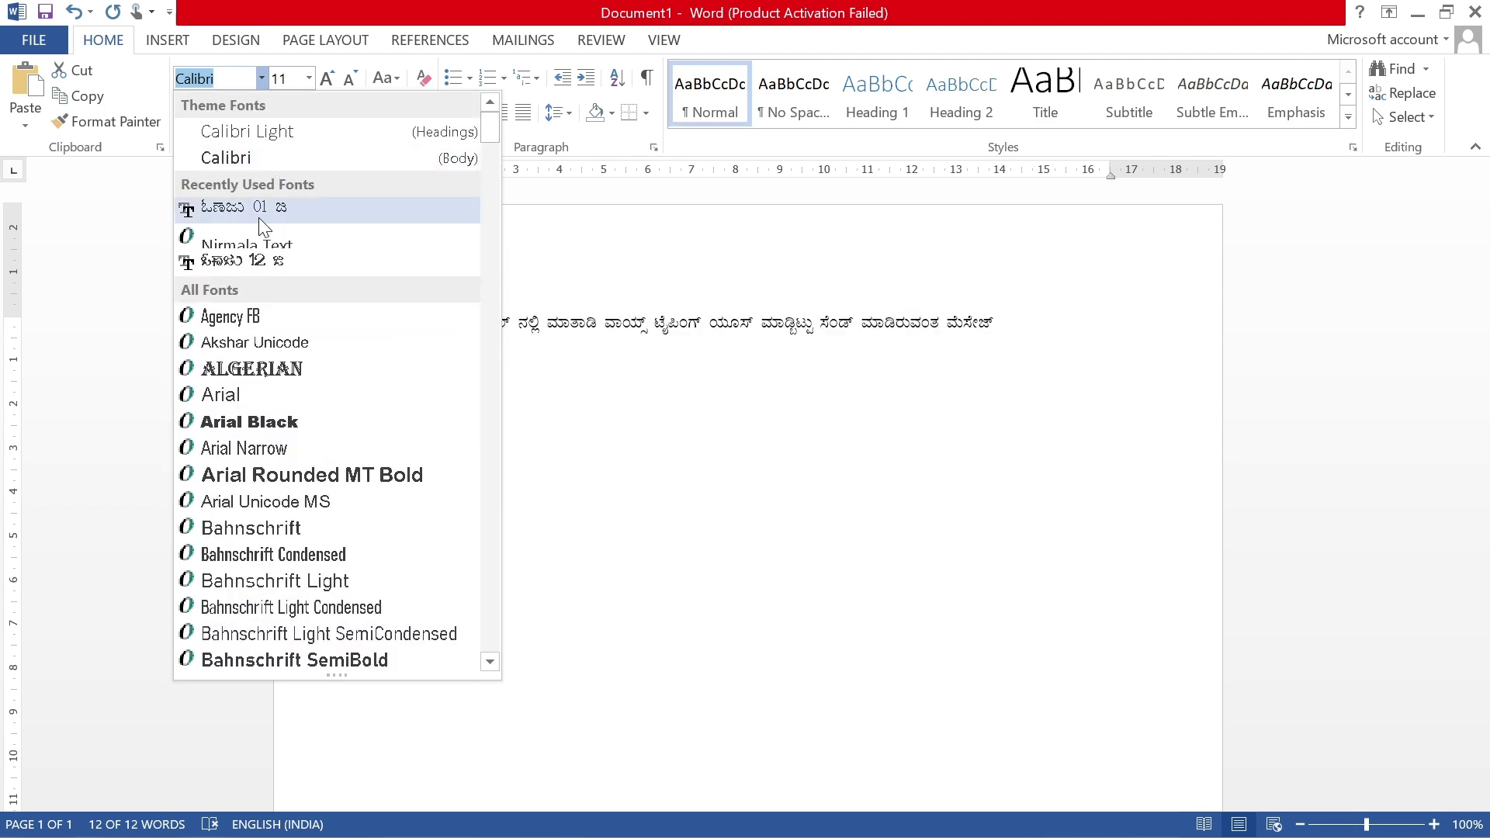
click(217, 213)
click(613, 377)
click(383, 336)
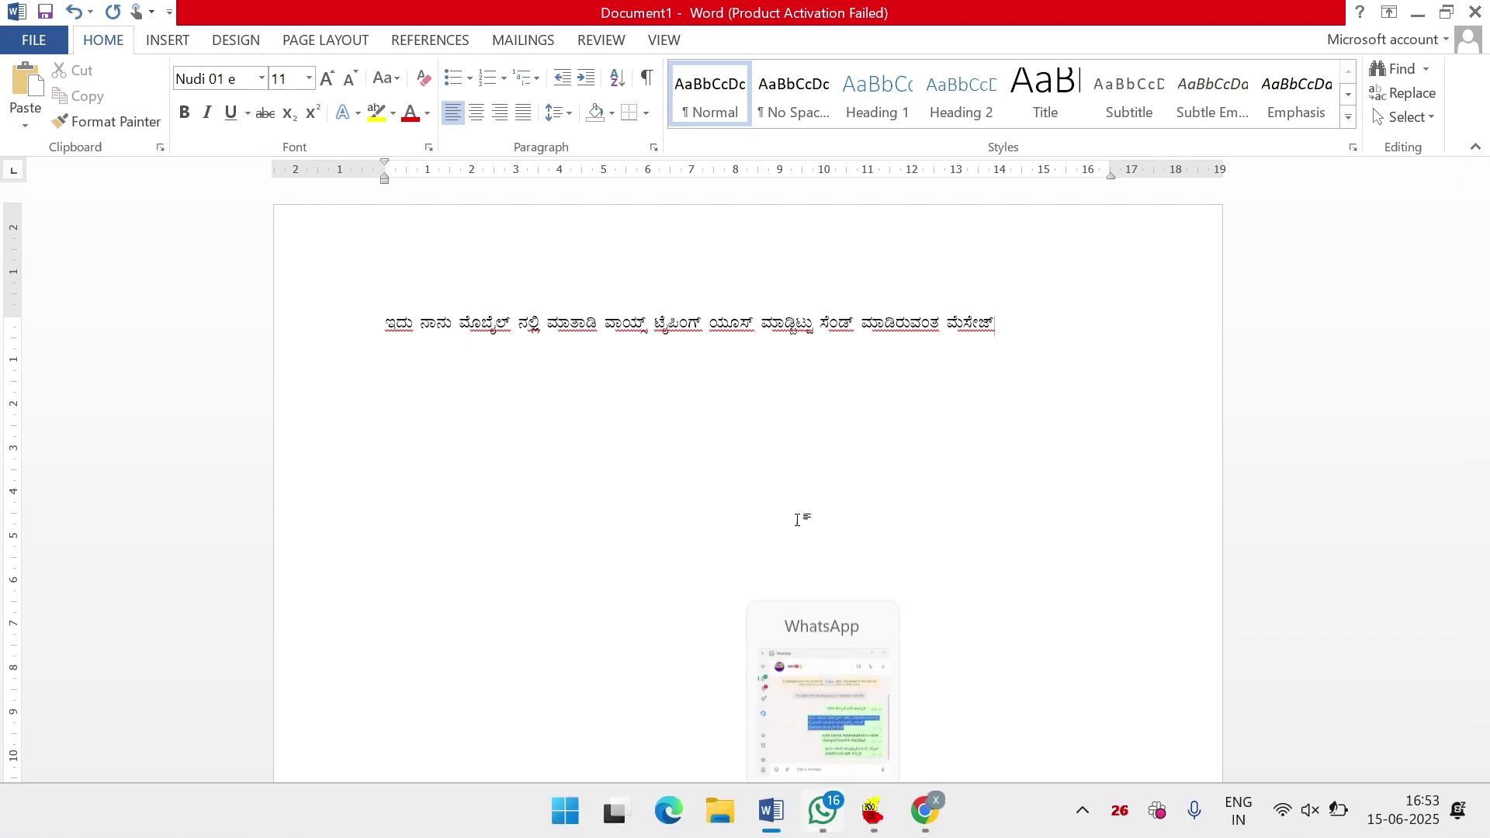
Step: Switch back to the converter in Chrome and review the Unicode input beside its ASCII conversion
key(alt+Tab)
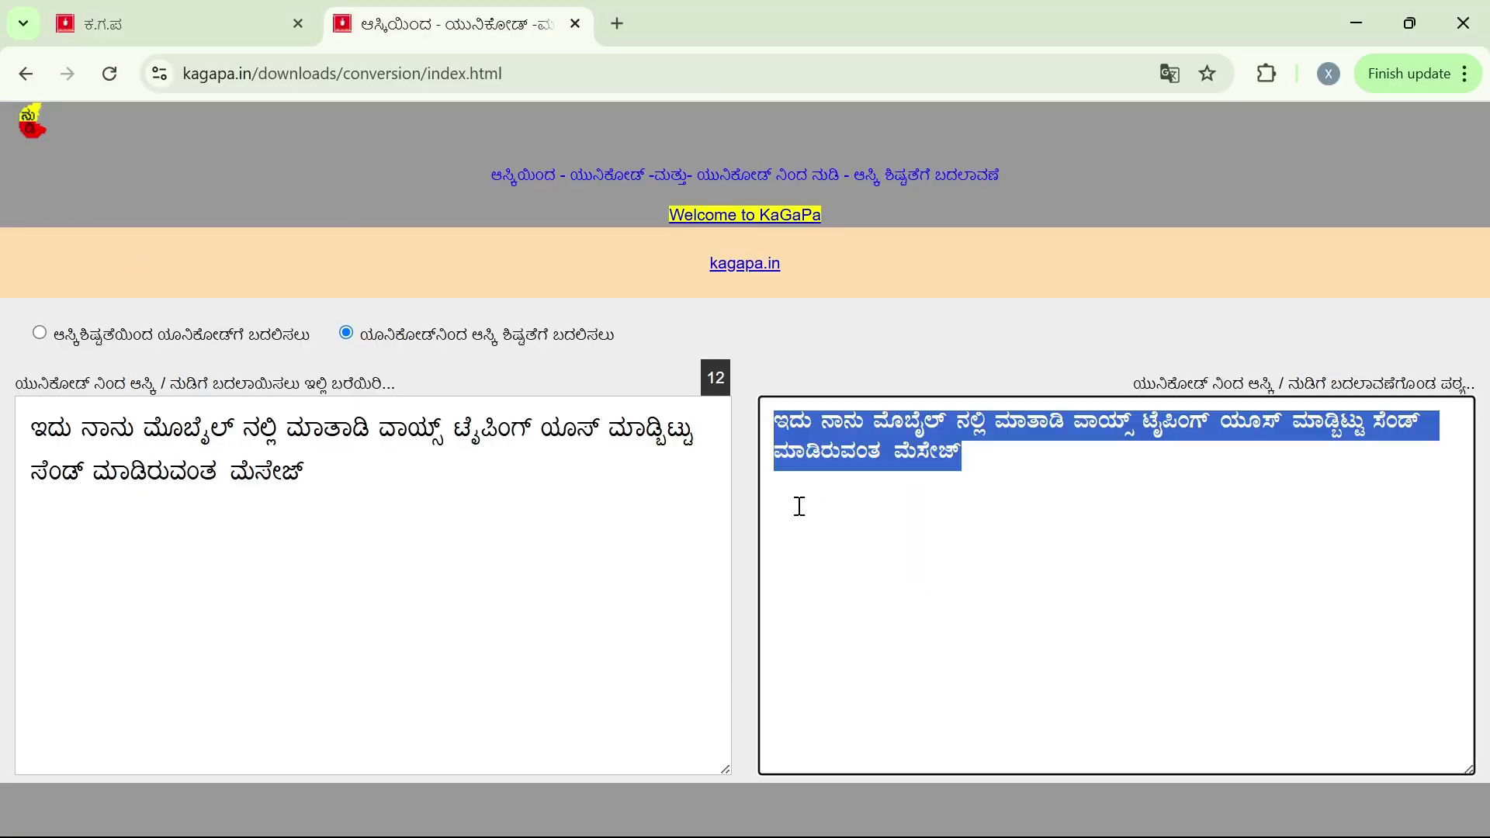
click(466, 482)
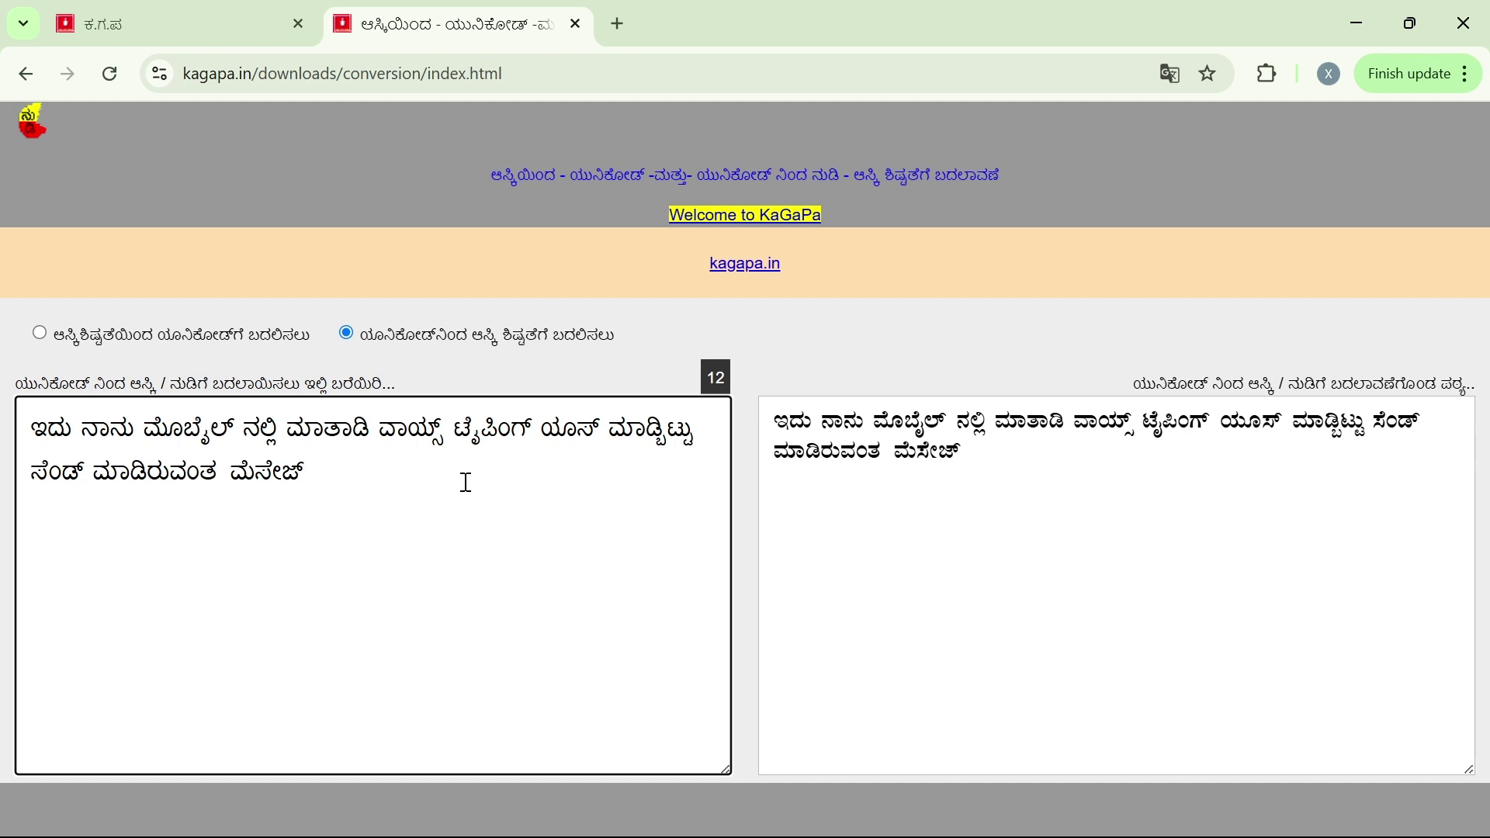
mouse_move(776, 836)
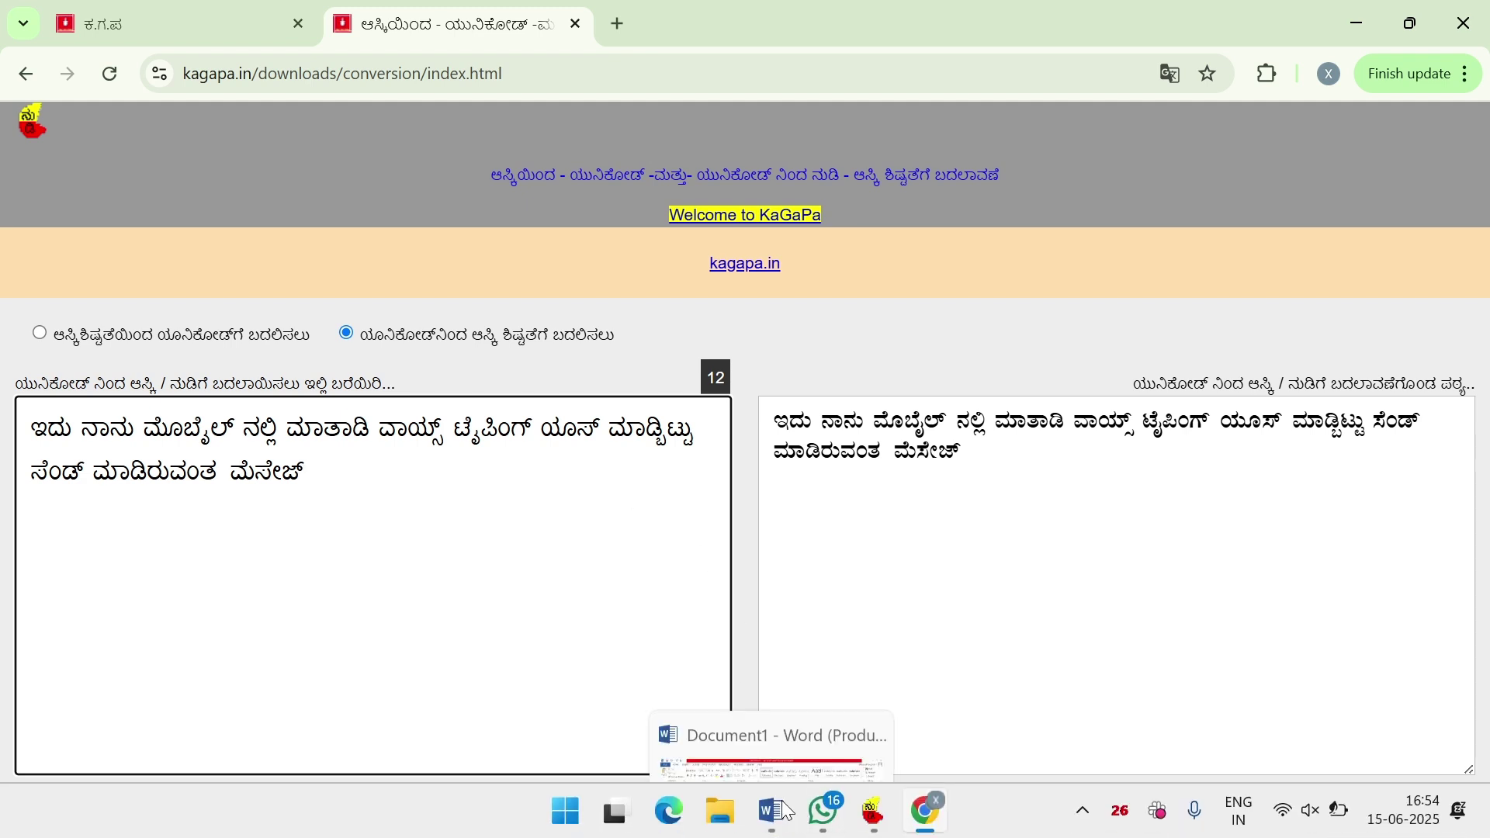